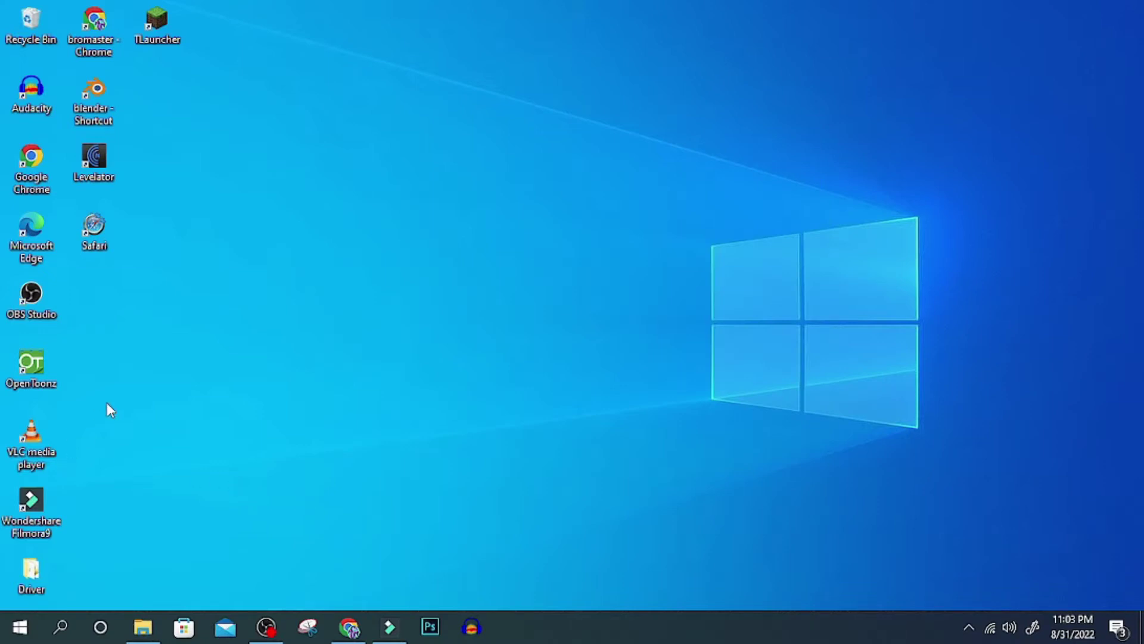
Step: Launch OpenToonz, close its startup dialog without creating a scene, and maximize the main window
{"action": "double_click", "coordinate": [31, 365]}
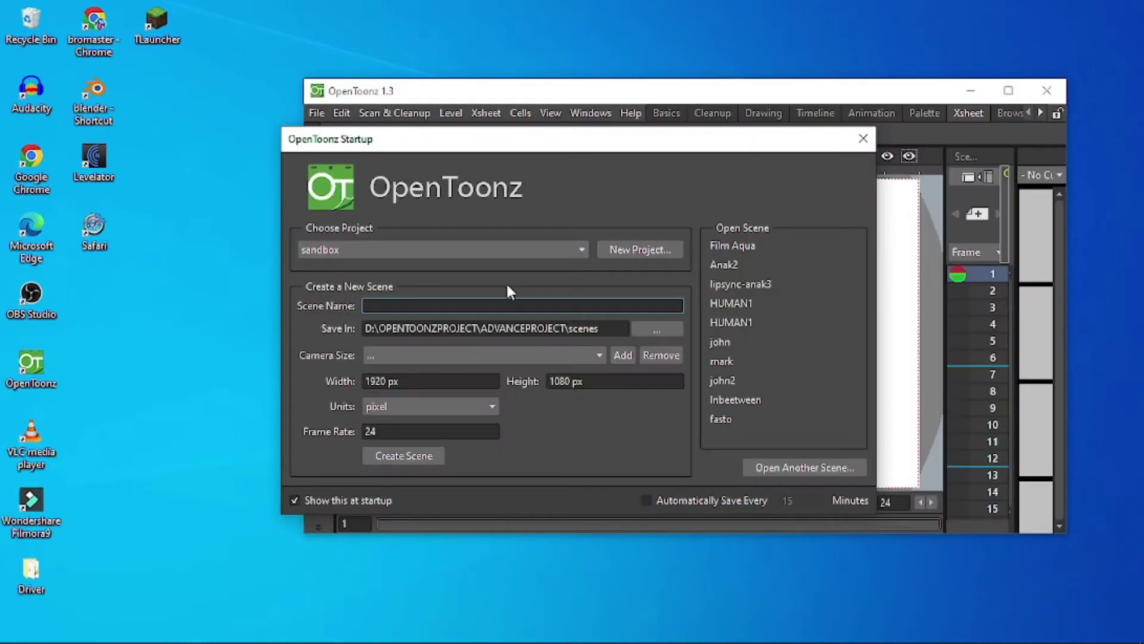
{"action": "left_click", "coordinate": [858, 140]}
{"action": "left_click", "coordinate": [1009, 90]}
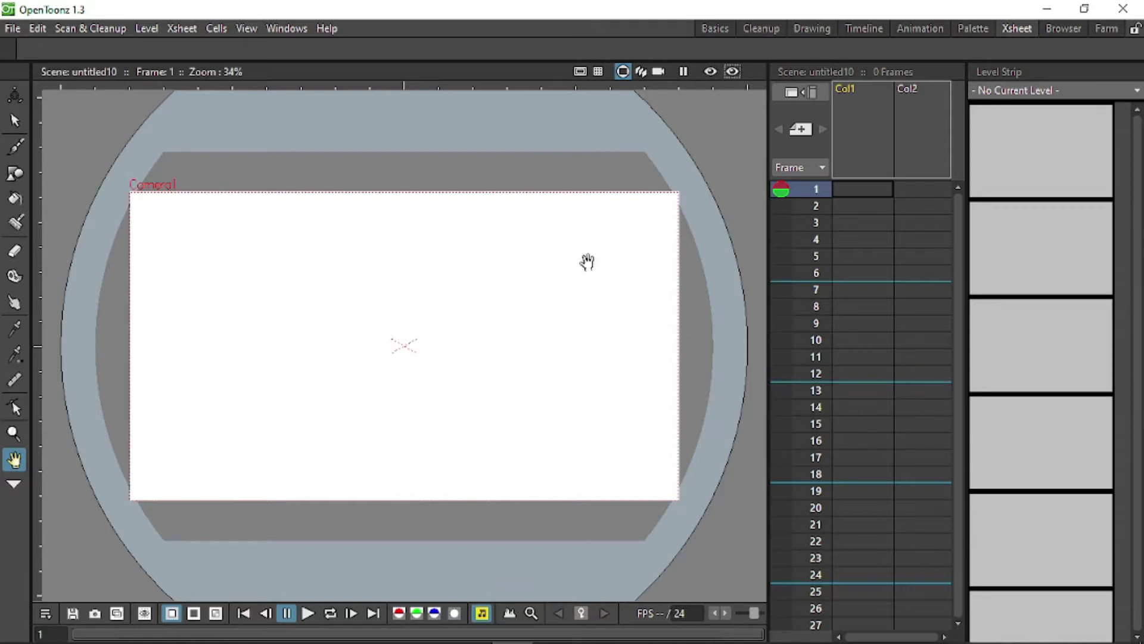
Step: Draw a large rectangle inside the camera area, left of centre, on frame 1 with the Geometric tool
{"action": "left_click", "coordinate": [15, 173]}
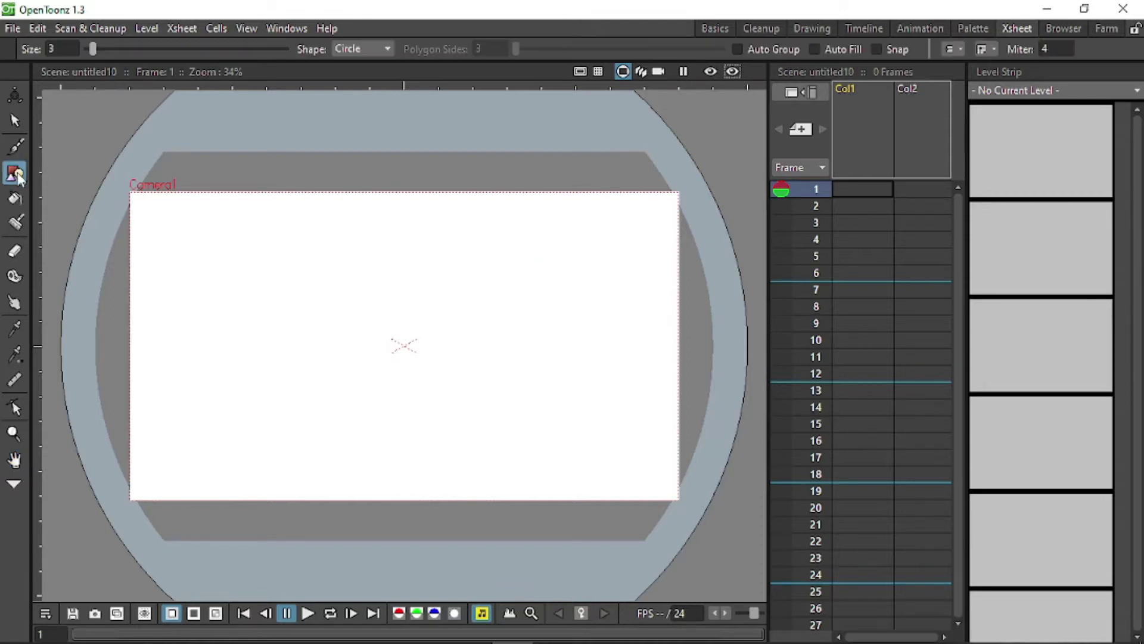
{"action": "left_click_drag", "start_coordinate": [220, 263], "coordinate": [487, 445]}
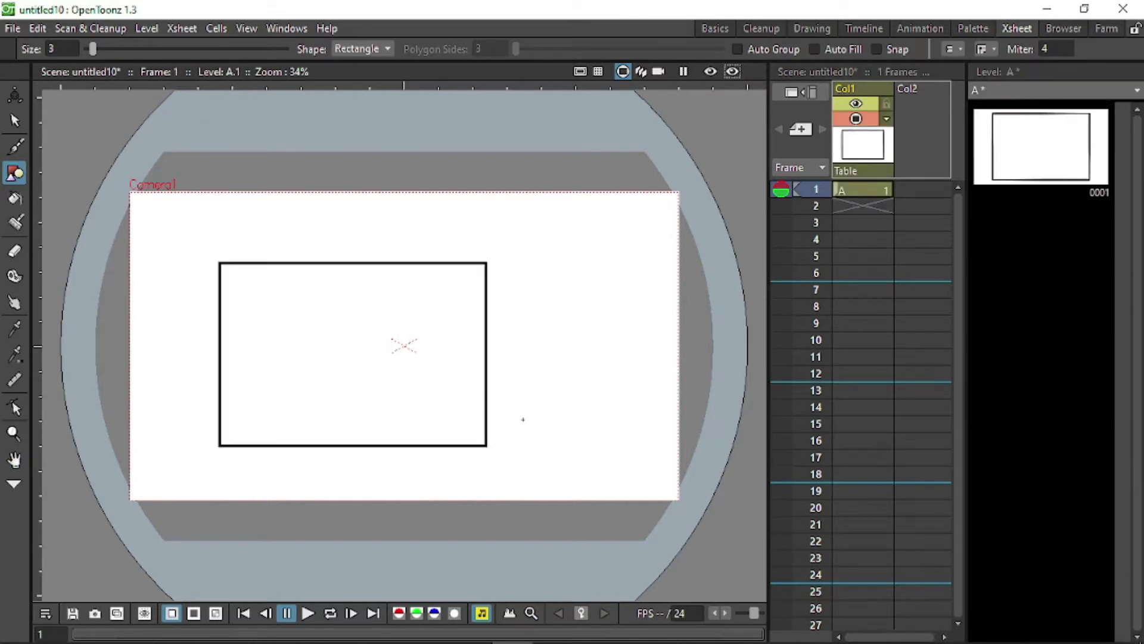
Step: Compare the rectangle drawing in the level strip and at frame 1 with the empty first-column cells at frames 2 to 13
{"action": "left_click", "coordinate": [1049, 197]}
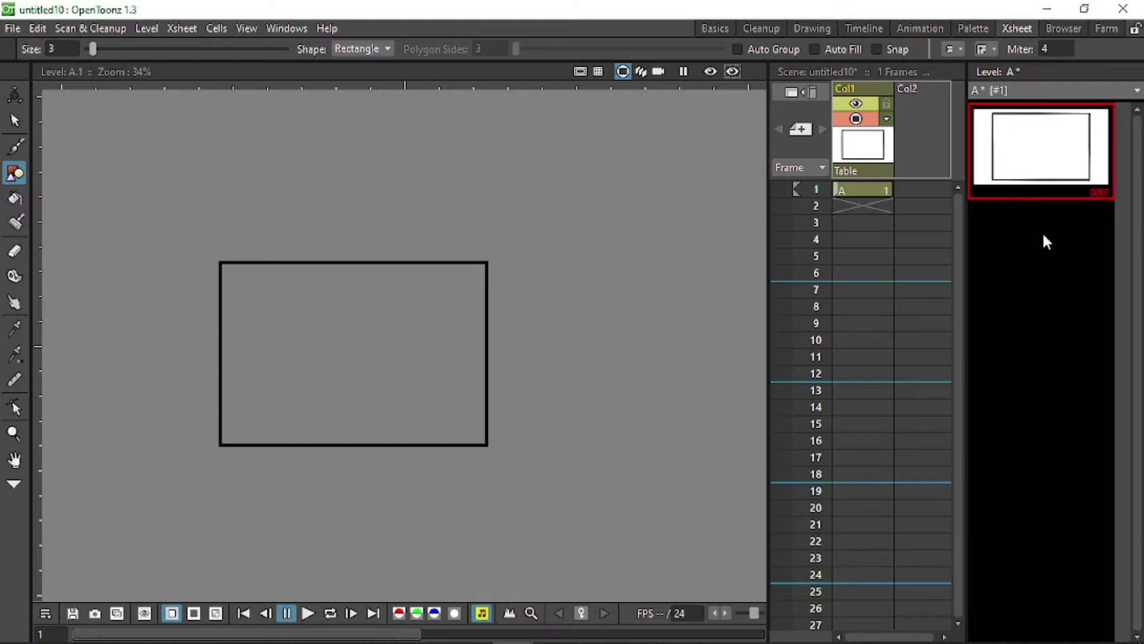
{"action": "left_click", "coordinate": [867, 189]}
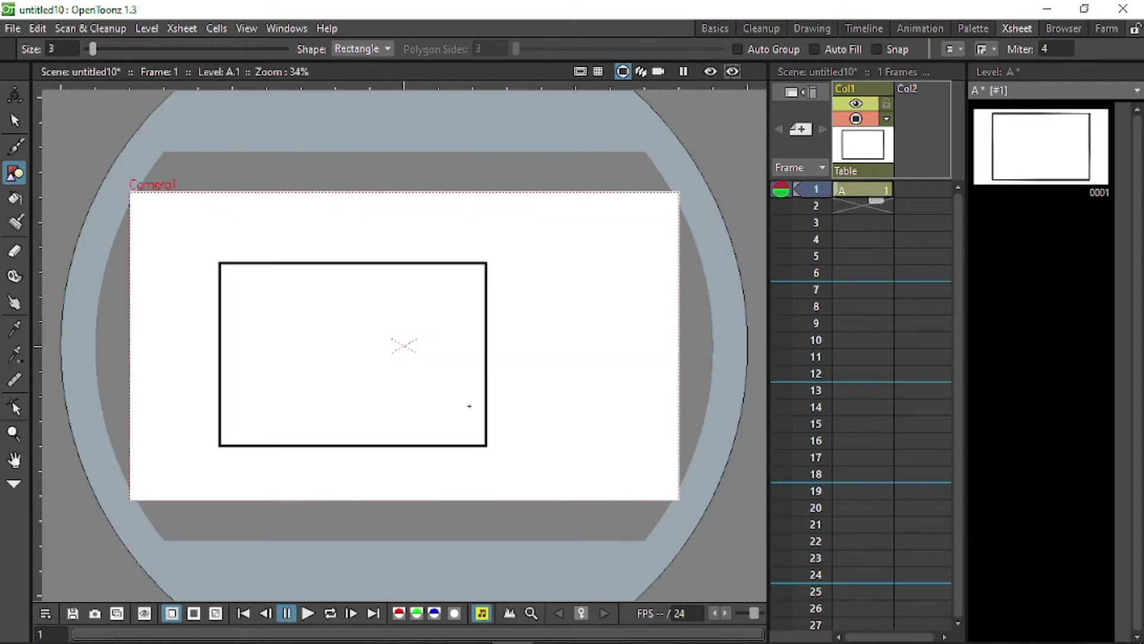
{"action": "left_click", "coordinate": [868, 206]}
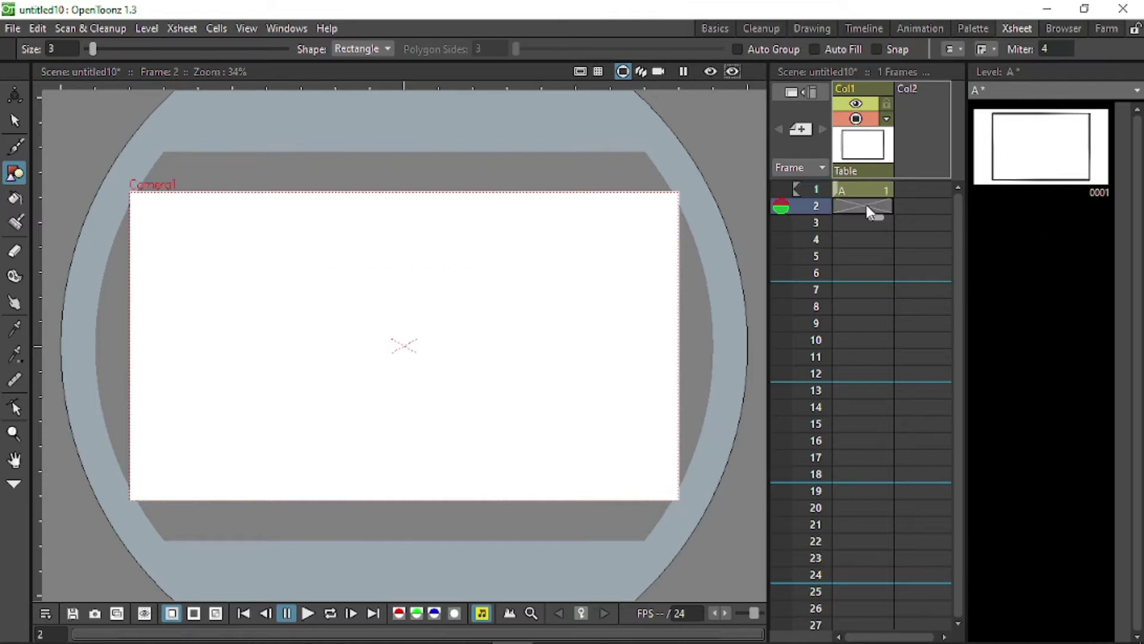
{"action": "left_click", "coordinate": [865, 239]}
{"action": "left_click", "coordinate": [863, 290]}
{"action": "left_click", "coordinate": [861, 339]}
{"action": "left_click", "coordinate": [862, 390]}
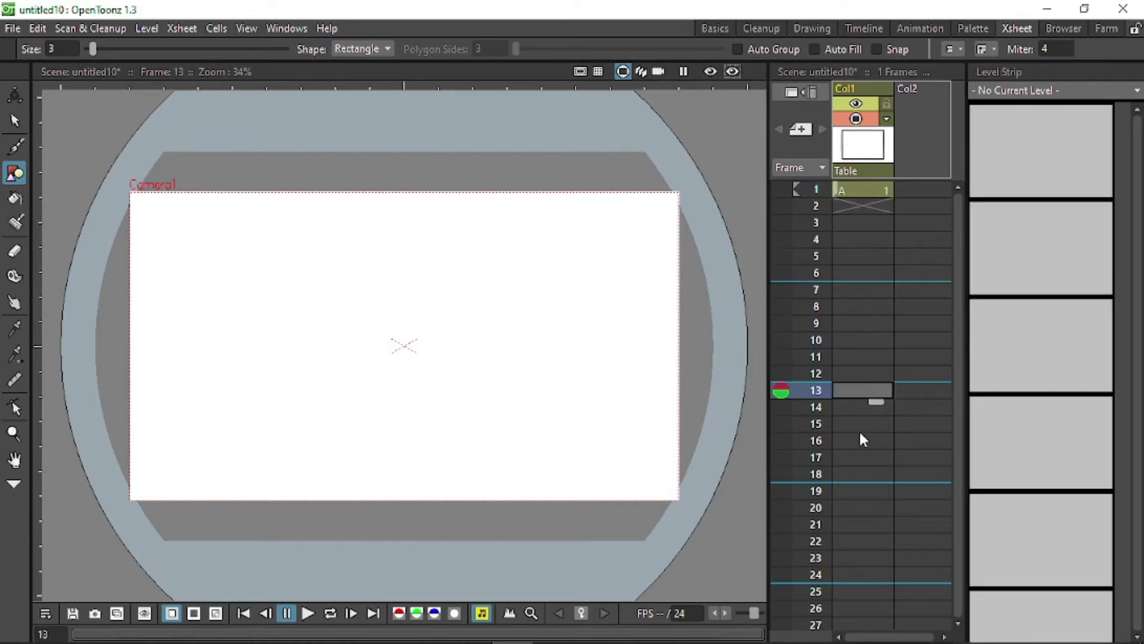
{"action": "left_click", "coordinate": [860, 188]}
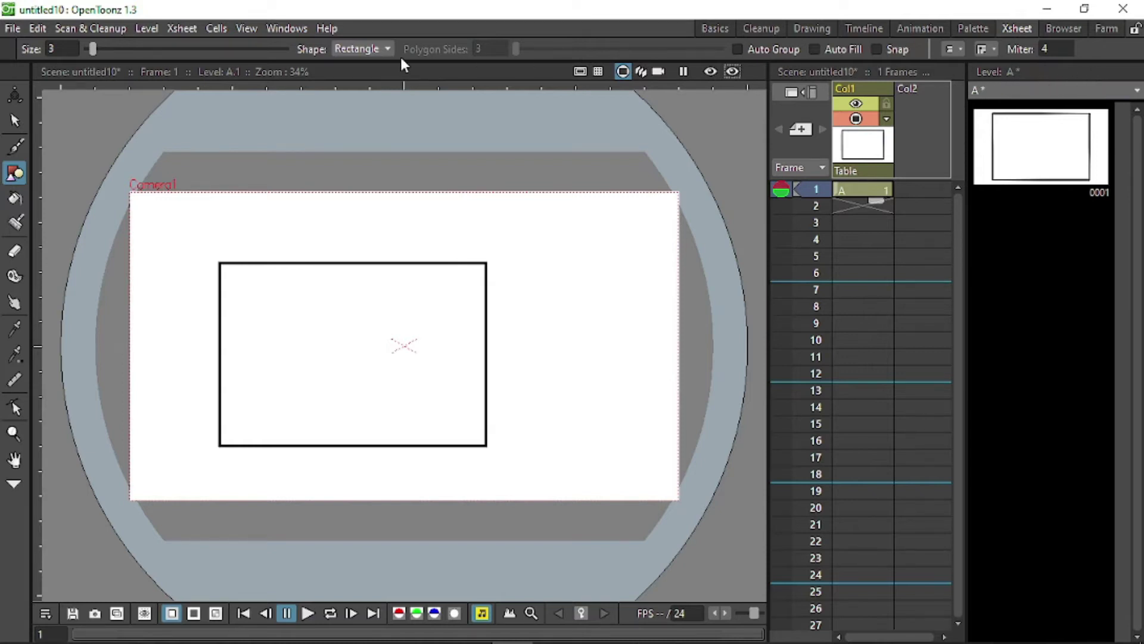
Step: Open an additional Level Strip window
{"action": "left_click", "coordinate": [297, 27]}
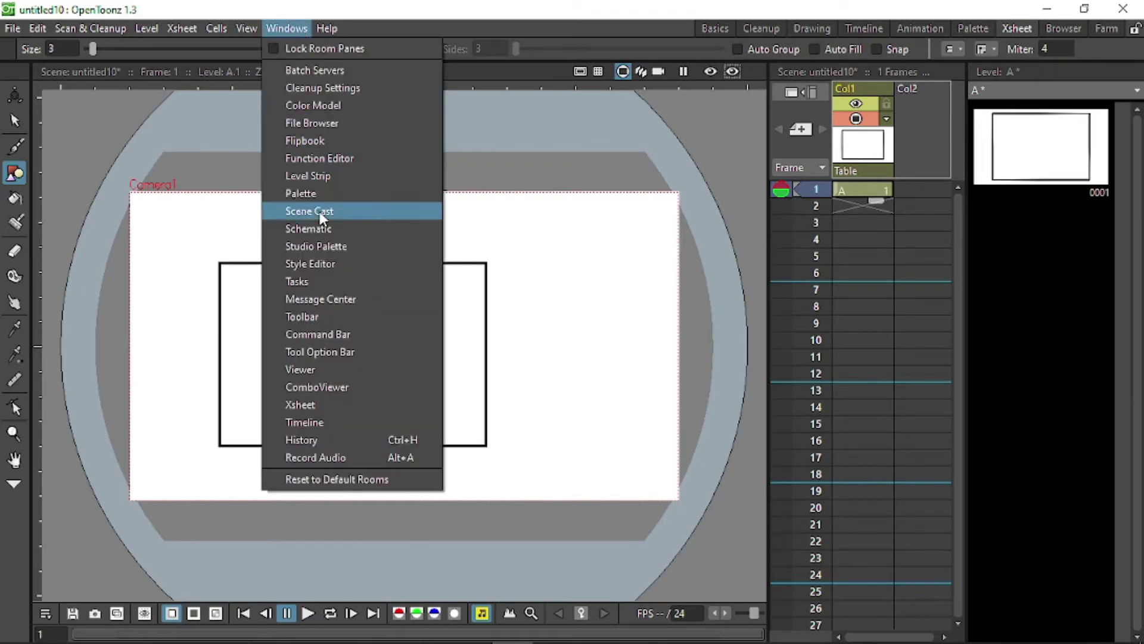
{"action": "left_click", "coordinate": [327, 177]}
{"action": "left_click_drag", "start_coordinate": [596, 323], "coordinate": [1, 141]}
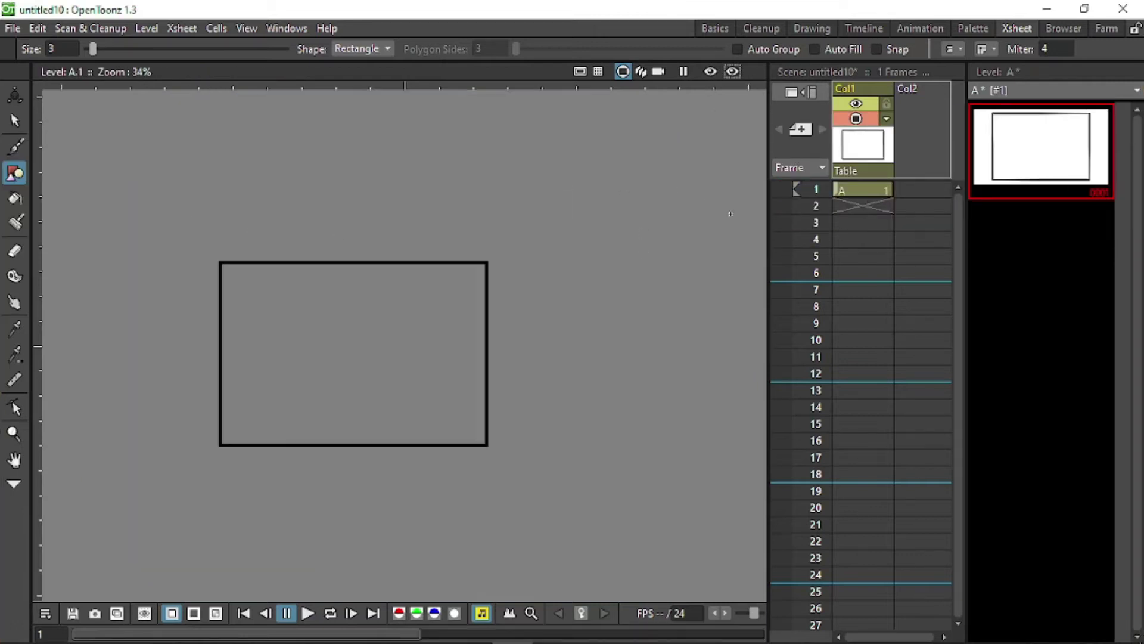
Step: Add blank frames from 2 to 10 with step 1 to the rectangle's level
{"action": "right_click", "coordinate": [1040, 243]}
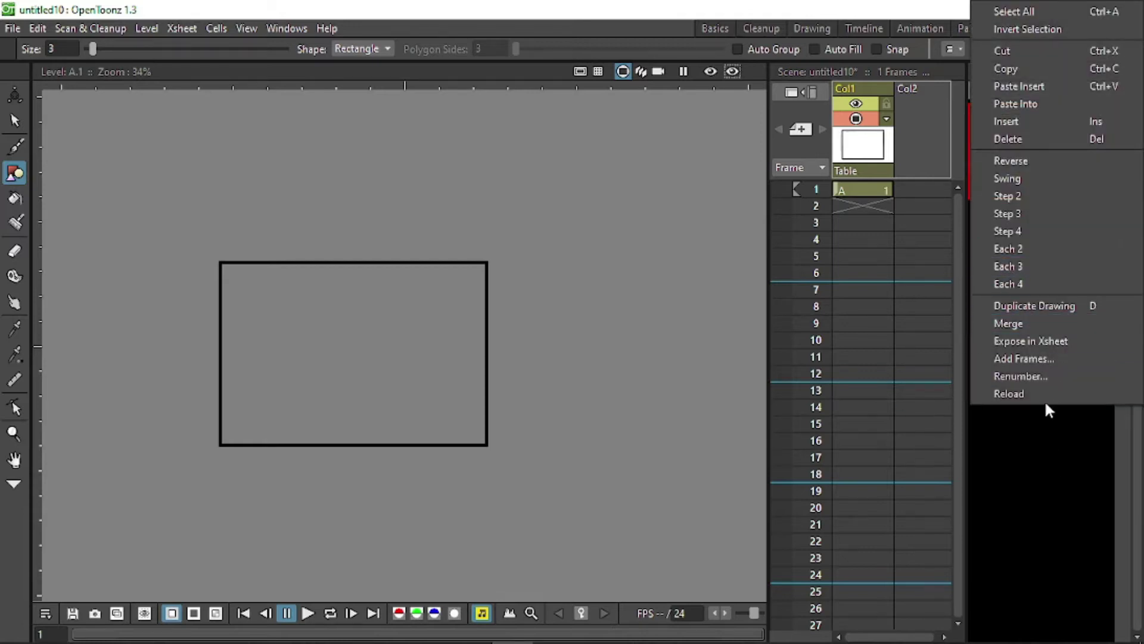
{"action": "left_click", "coordinate": [1040, 359]}
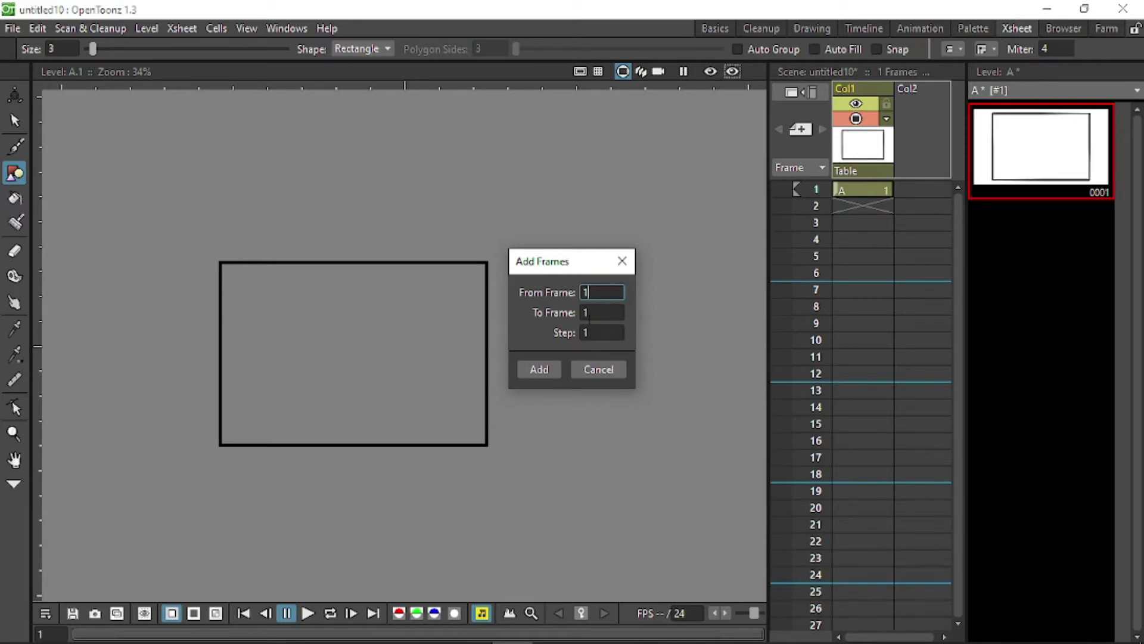
{"action": "double_click", "coordinate": [613, 292]}
{"action": "type", "text": "2"}
{"action": "left_click", "coordinate": [605, 314]}
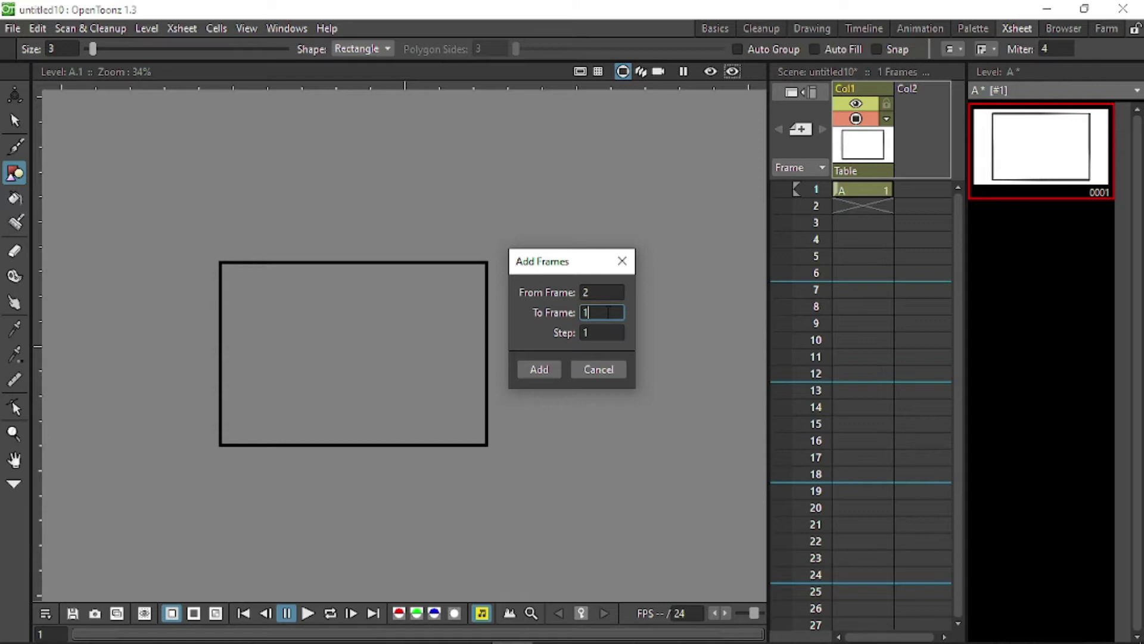
{"action": "type", "text": "0"}
{"action": "left_click", "coordinate": [548, 365]}
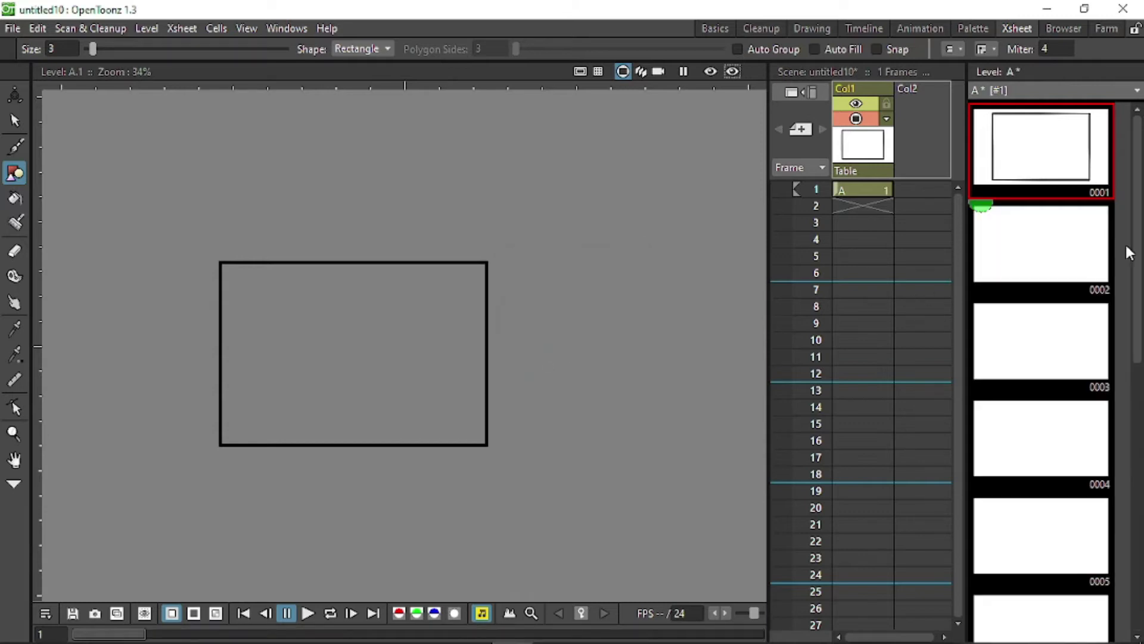
Step: Draw a large triangle on drawing 10 of the level with the Geometric tool
{"action": "scroll", "coordinate": [1070, 268], "scroll_direction": "down", "scroll_amount": 5}
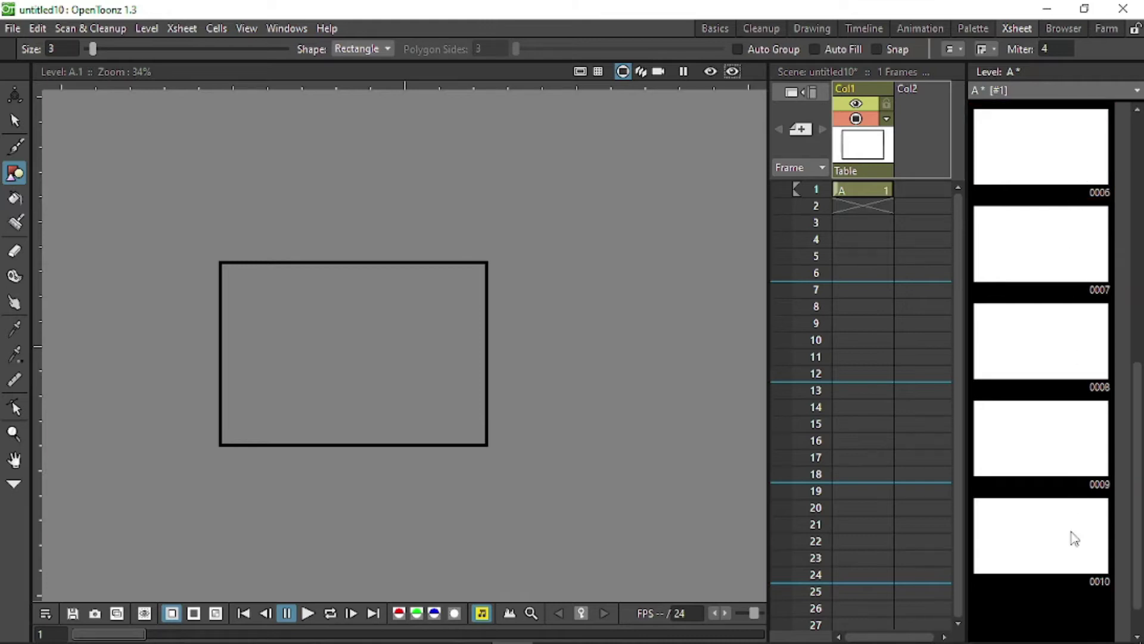
{"action": "scroll", "coordinate": [1068, 555], "scroll_direction": "up", "scroll_amount": 5}
{"action": "scroll", "coordinate": [1064, 256], "scroll_direction": "down", "scroll_amount": 5}
{"action": "scroll", "coordinate": [1057, 261], "scroll_direction": "up", "scroll_amount": 5}
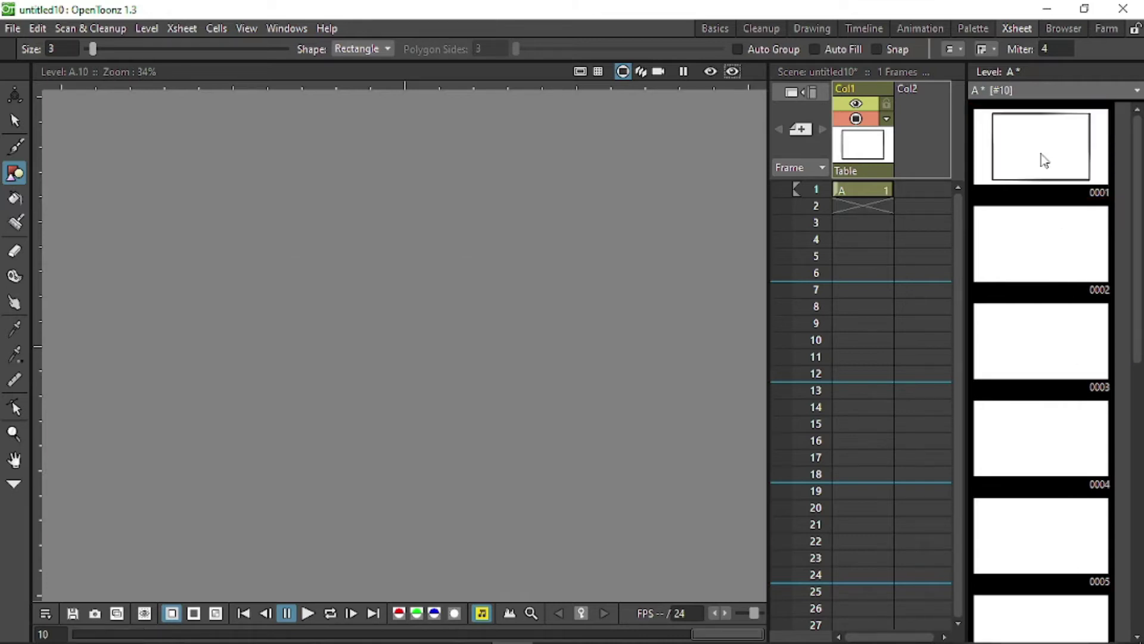
{"action": "left_click", "coordinate": [1042, 157]}
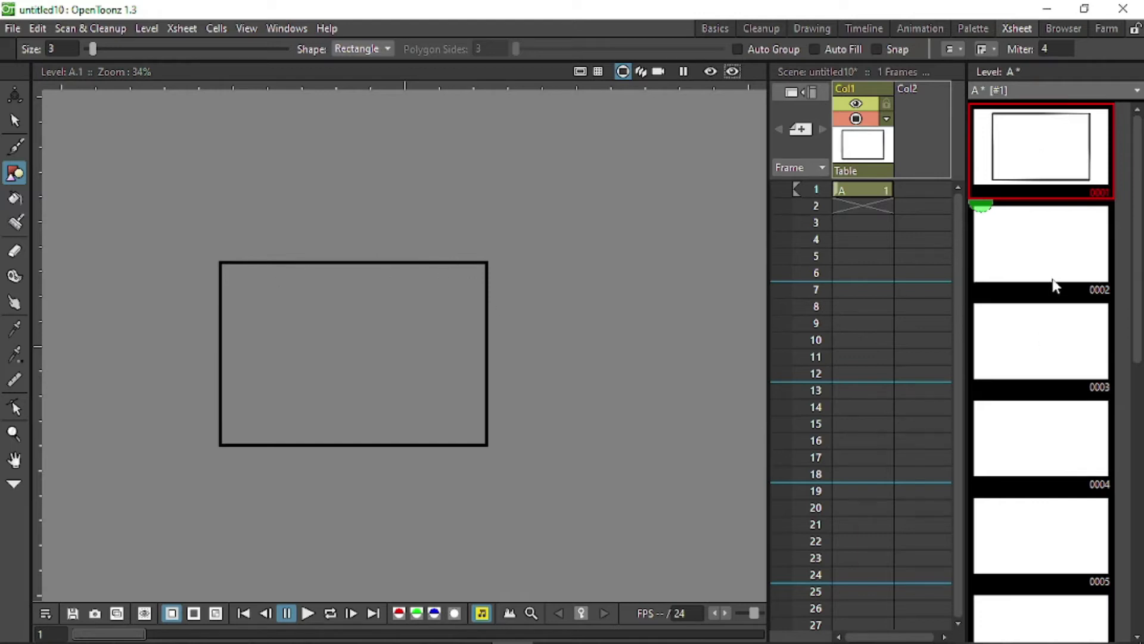
{"action": "left_click_drag", "start_coordinate": [1139, 171], "coordinate": [1138, 417]}
{"action": "left_click", "coordinate": [1040, 536]}
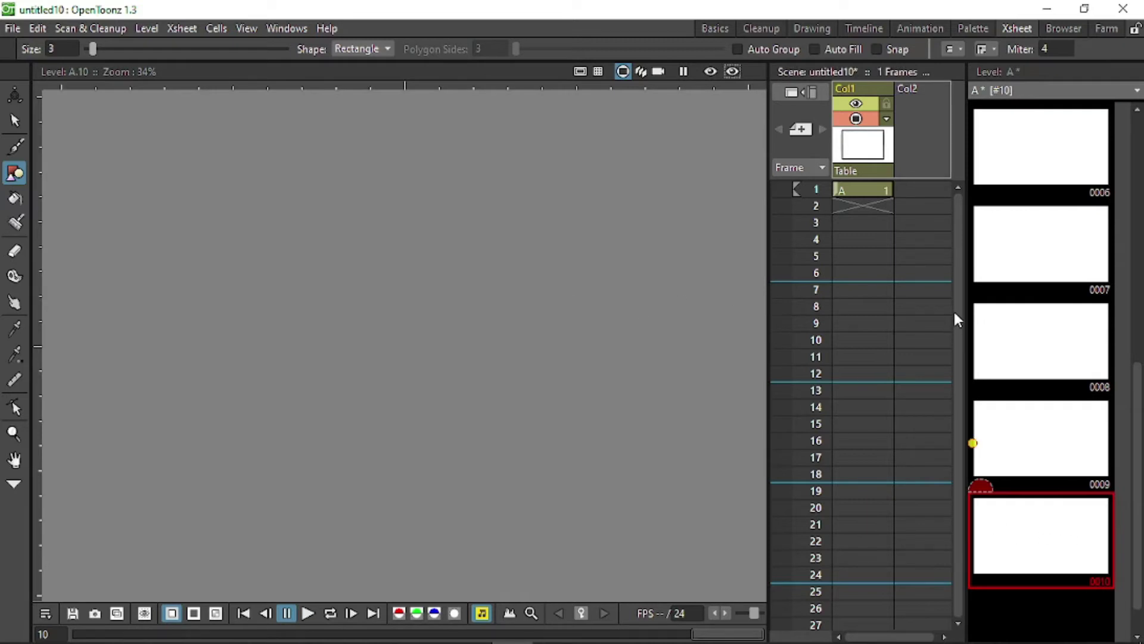
{"action": "left_click", "coordinate": [363, 49]}
{"action": "left_click", "coordinate": [367, 142]}
{"action": "left_click_drag", "start_coordinate": [329, 250], "coordinate": [393, 383]}
Step: Activate the Selection tool and show drawing 1 as a fixed onion skin behind drawing 10
{"action": "key", "text": "s"}
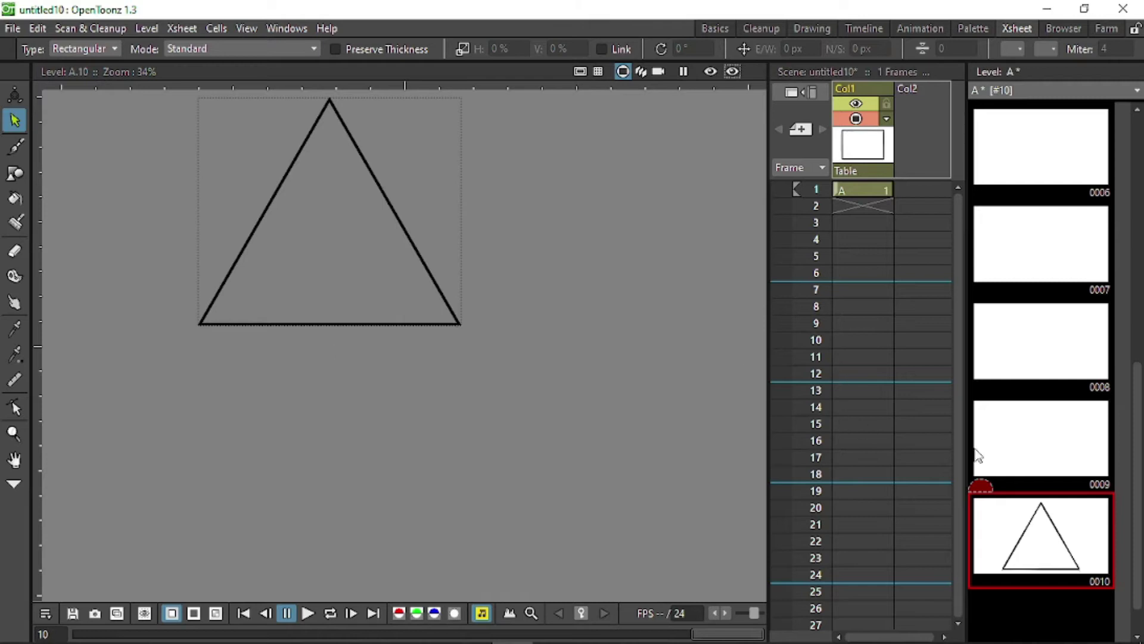
{"action": "scroll", "coordinate": [1003, 474], "scroll_direction": "up", "scroll_amount": 5}
{"action": "scroll", "coordinate": [1004, 474], "scroll_direction": "down", "scroll_amount": 5}
{"action": "scroll", "coordinate": [1037, 540], "scroll_direction": "up", "scroll_amount": 5}
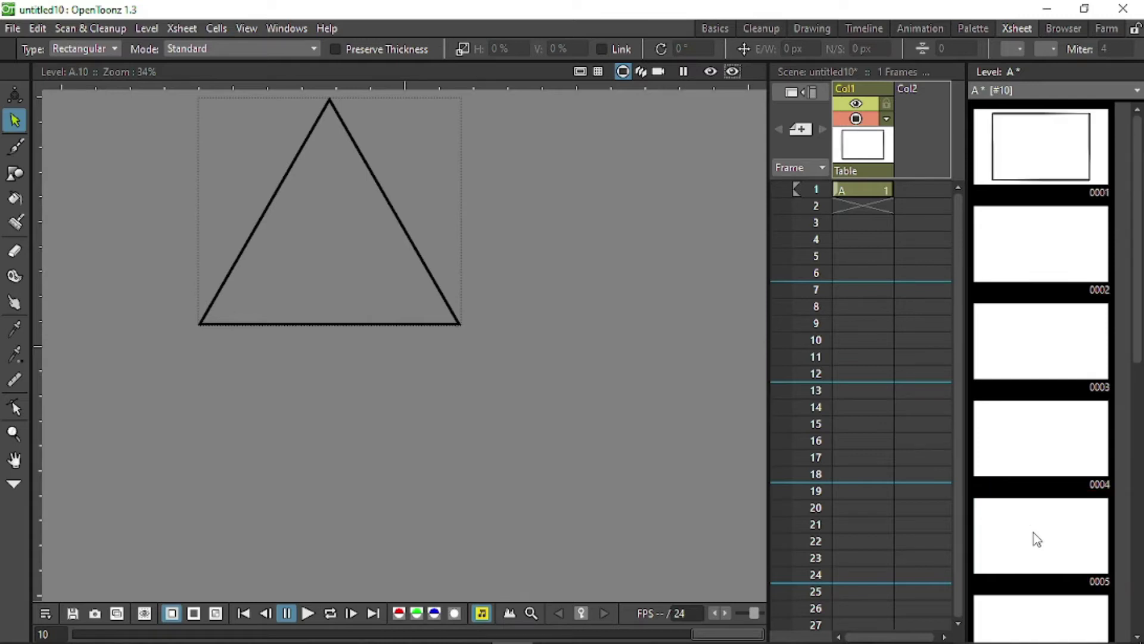
{"action": "left_click", "coordinate": [981, 152]}
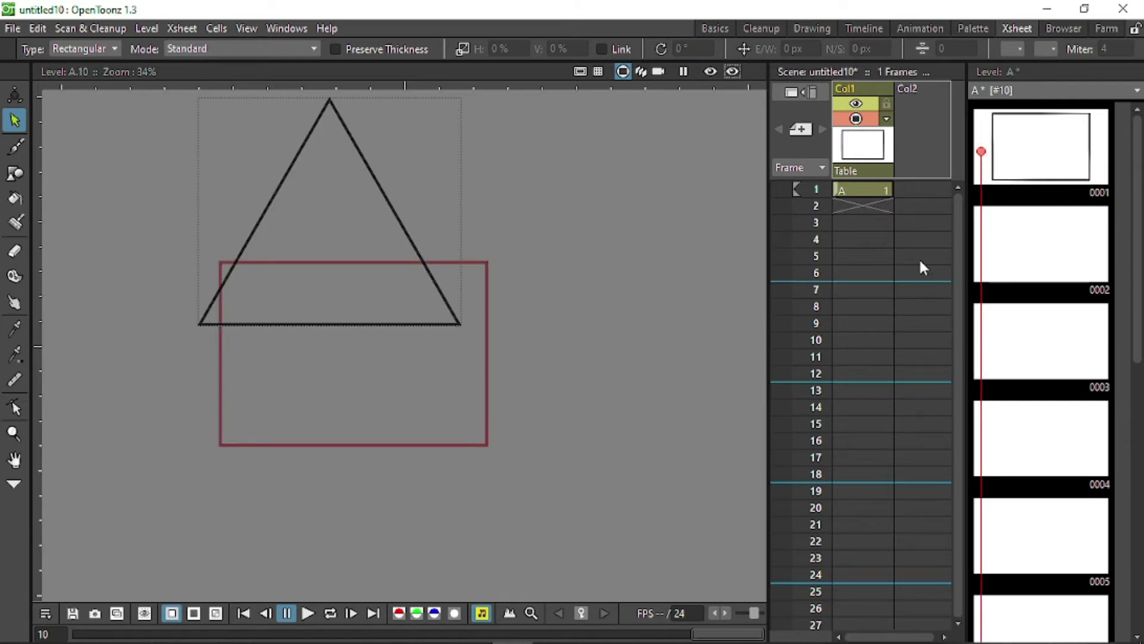
Step: Move the triangle about 61 px right and 416 px down, and reduce its height to match the onion-skinned rectangle
{"action": "mouse_move", "coordinate": [354, 143]}
{"action": "left_mouse_down"}
{"action": "mouse_move", "coordinate": [390, 251]}
{"action": "mouse_move", "coordinate": [371, 261]}
{"action": "left_mouse_up"}
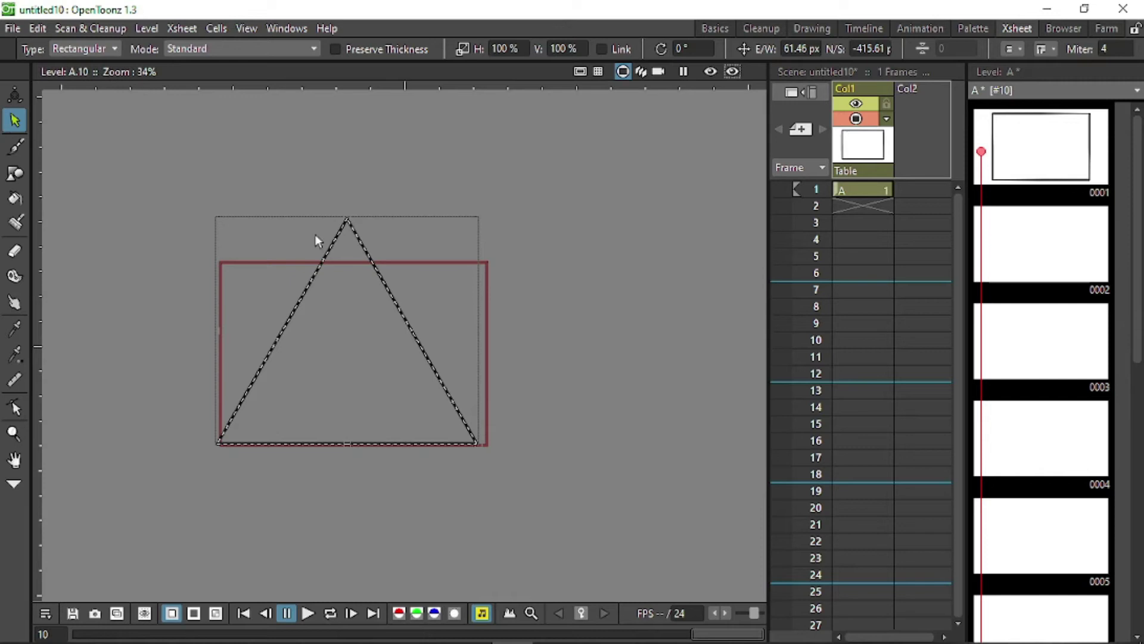
{"action": "left_click_drag", "start_coordinate": [346, 219], "coordinate": [356, 263]}
{"action": "left_click", "coordinate": [610, 298]}
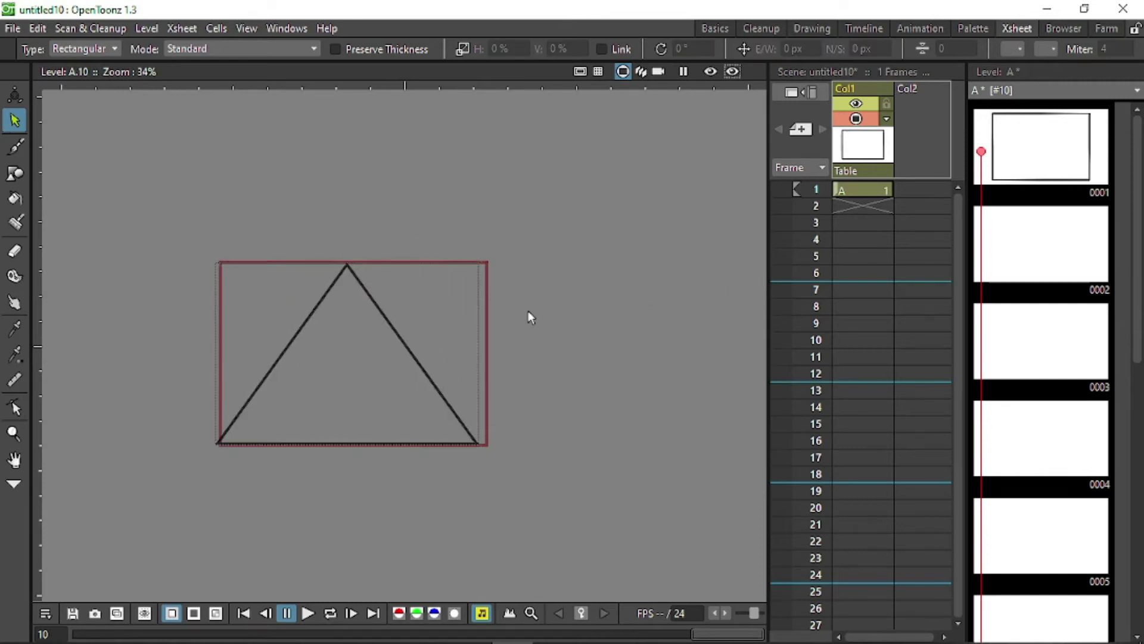
Step: Compare drawings 1 and 10, and turn off the fixed onion skin of drawing 1
{"action": "left_click", "coordinate": [1042, 157]}
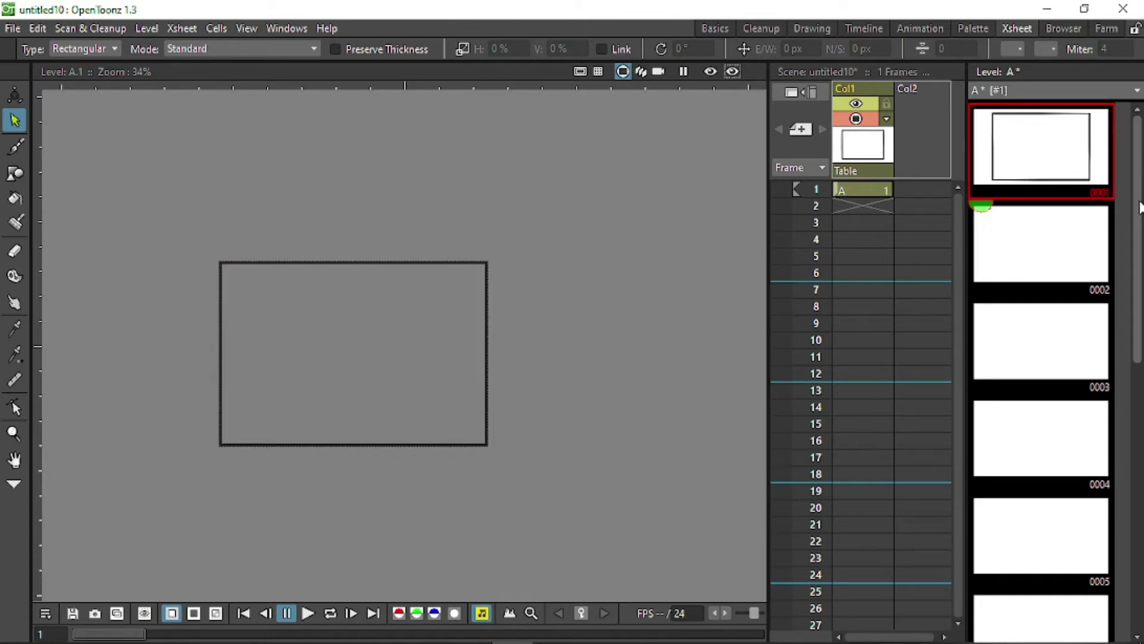
{"action": "left_click_drag", "start_coordinate": [1138, 205], "coordinate": [1126, 483]}
{"action": "left_click", "coordinate": [1047, 524]}
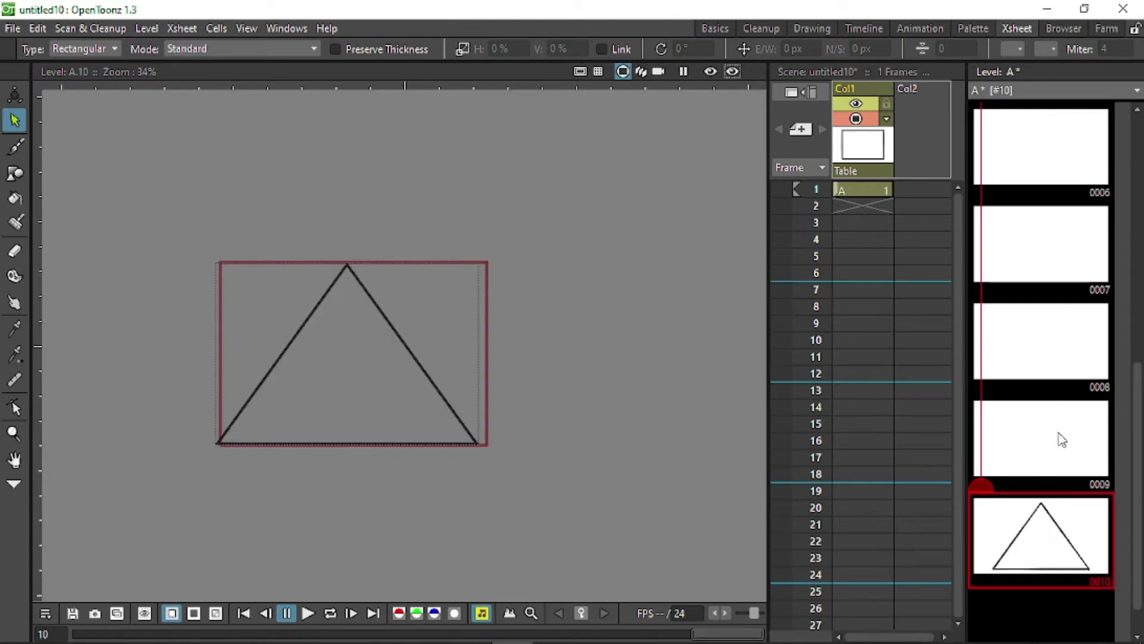
{"action": "scroll", "coordinate": [1007, 334], "scroll_direction": "up", "scroll_amount": 5}
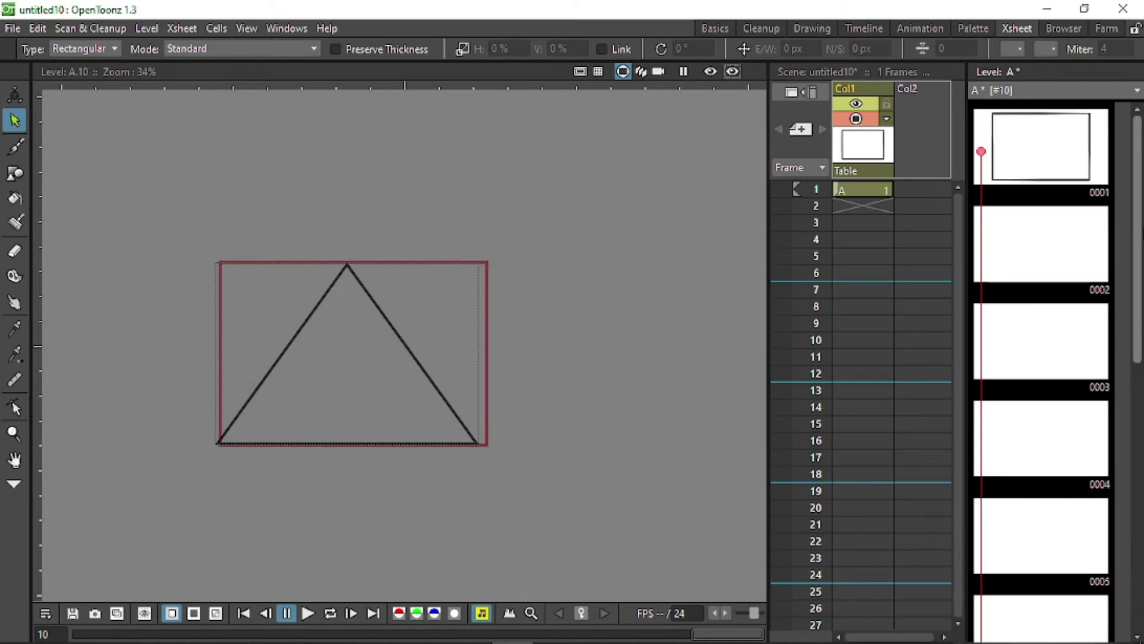
{"action": "left_click", "coordinate": [982, 154]}
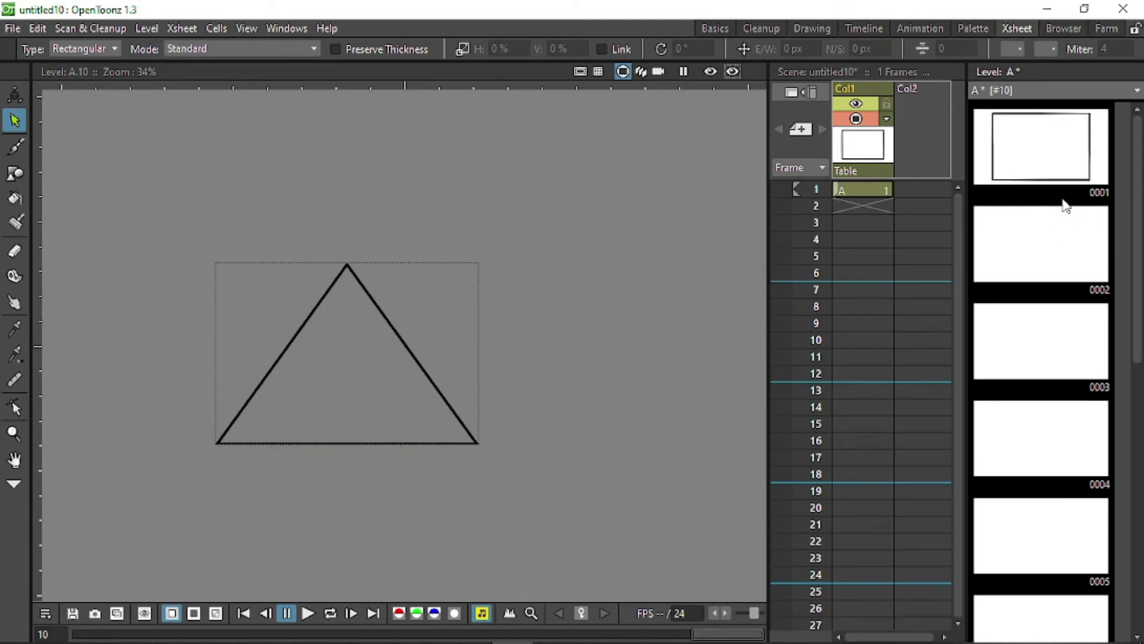
Step: Select the whole range of drawings from 1 to 10 in the level strip
{"action": "left_click", "coordinate": [1050, 169]}
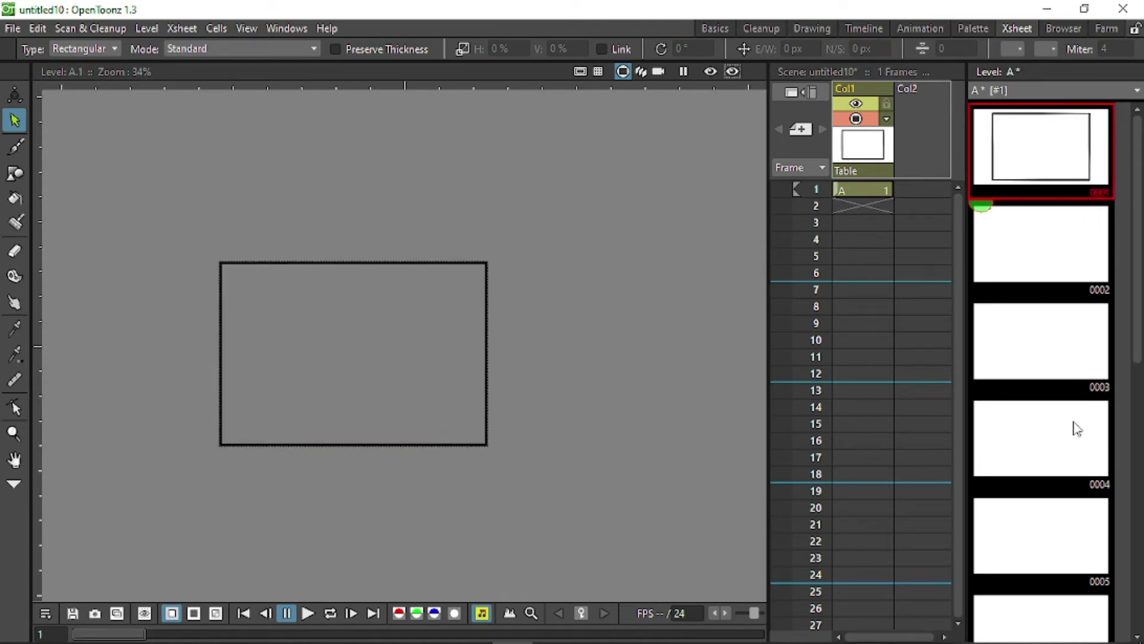
{"action": "scroll", "coordinate": [1076, 424], "scroll_direction": "down", "scroll_amount": 5}
{"action": "scroll", "coordinate": [1076, 524], "scroll_direction": "up", "scroll_amount": 5}
{"action": "scroll", "coordinate": [1031, 188], "scroll_direction": "down", "scroll_amount": 5}
{"action": "scroll", "coordinate": [1032, 248], "scroll_direction": "up", "scroll_amount": 5}
{"action": "scroll", "coordinate": [1037, 248], "scroll_direction": "down", "scroll_amount": 5}
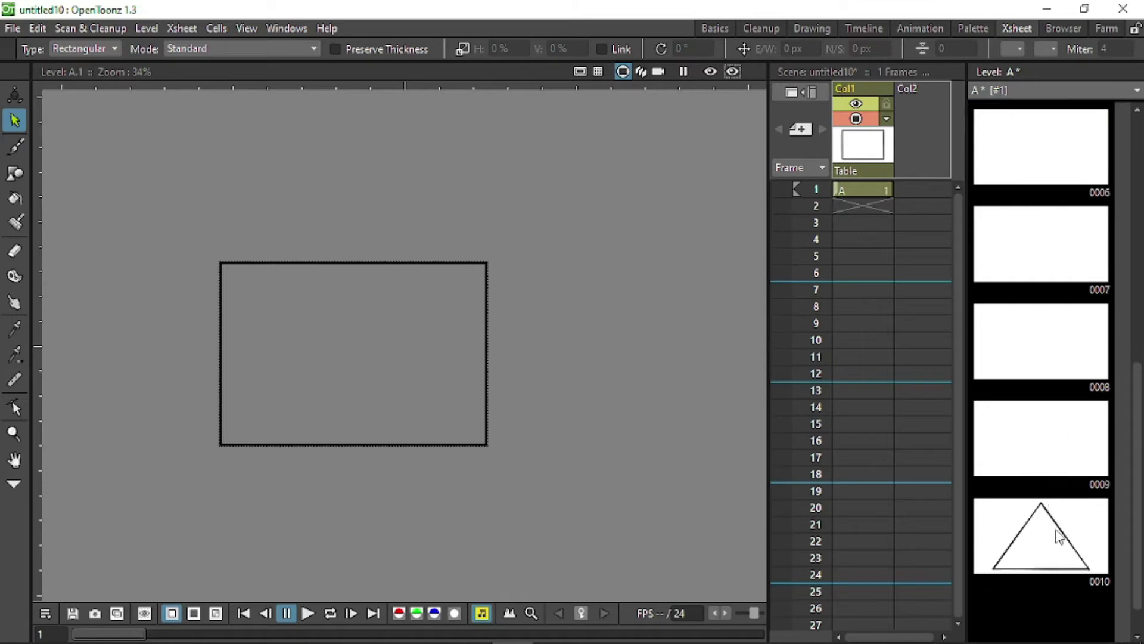
{"action": "scroll", "coordinate": [1059, 303], "scroll_direction": "up", "scroll_amount": 5}
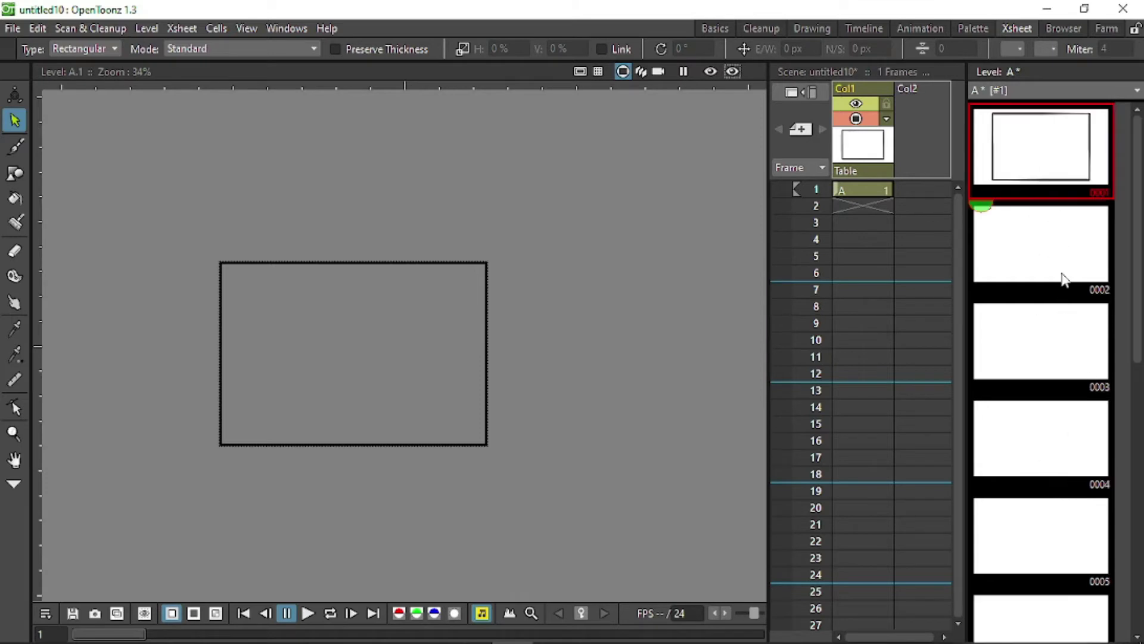
{"action": "scroll", "coordinate": [1056, 501], "scroll_direction": "down", "scroll_amount": 5}
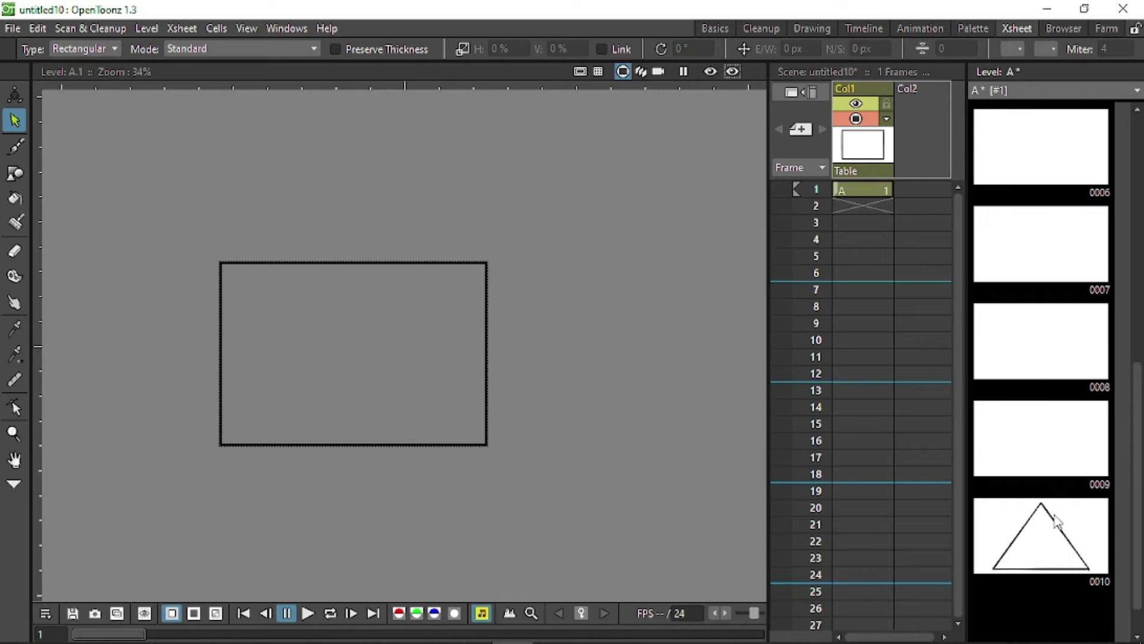
{"action": "left_click", "coordinate": [1058, 549], "text": "shift"}
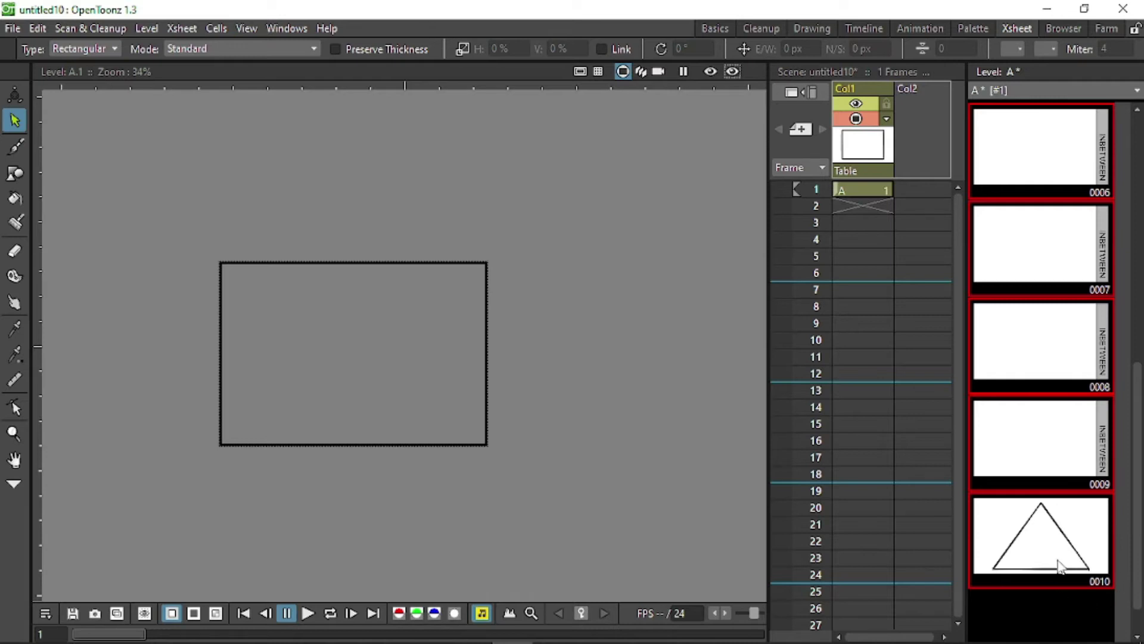
Step: Examine the Inbetween markers on the selected drawings 2 to 9
{"action": "scroll", "coordinate": [1043, 211], "scroll_direction": "up", "scroll_amount": 5}
{"action": "scroll", "coordinate": [1043, 232], "scroll_direction": "down", "scroll_amount": 1}
{"action": "scroll", "coordinate": [1061, 190], "scroll_direction": "up", "scroll_amount": 1}
{"action": "scroll", "coordinate": [1055, 417], "scroll_direction": "down", "scroll_amount": 1}
{"action": "scroll", "coordinate": [1051, 422], "scroll_direction": "up", "scroll_amount": 1}
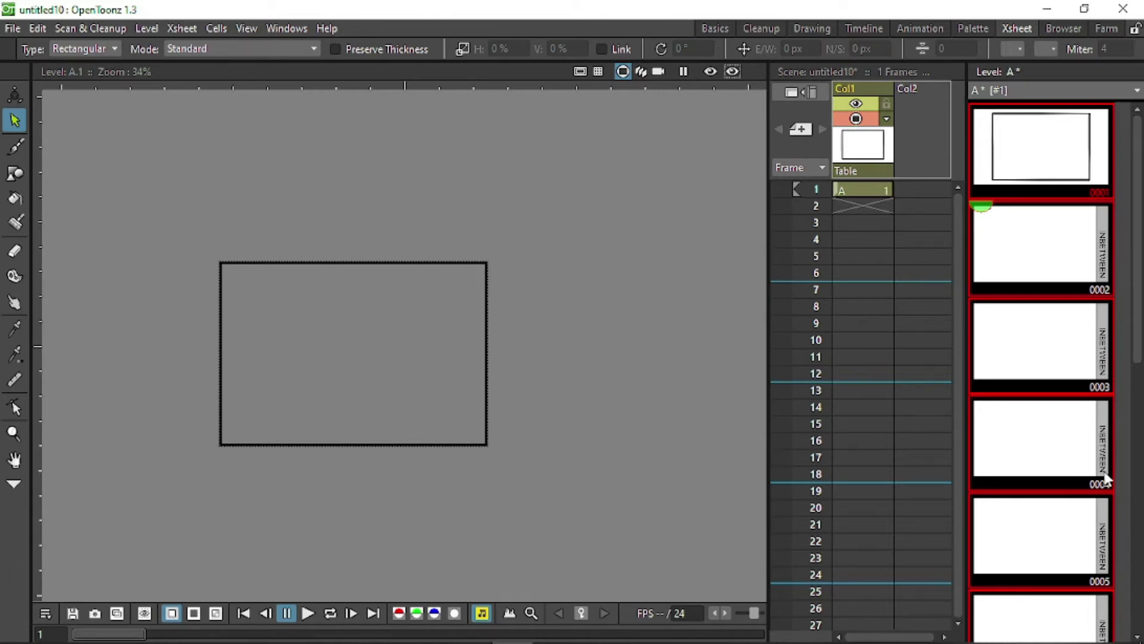
{"action": "scroll", "coordinate": [1074, 343], "scroll_direction": "down", "scroll_amount": 5}
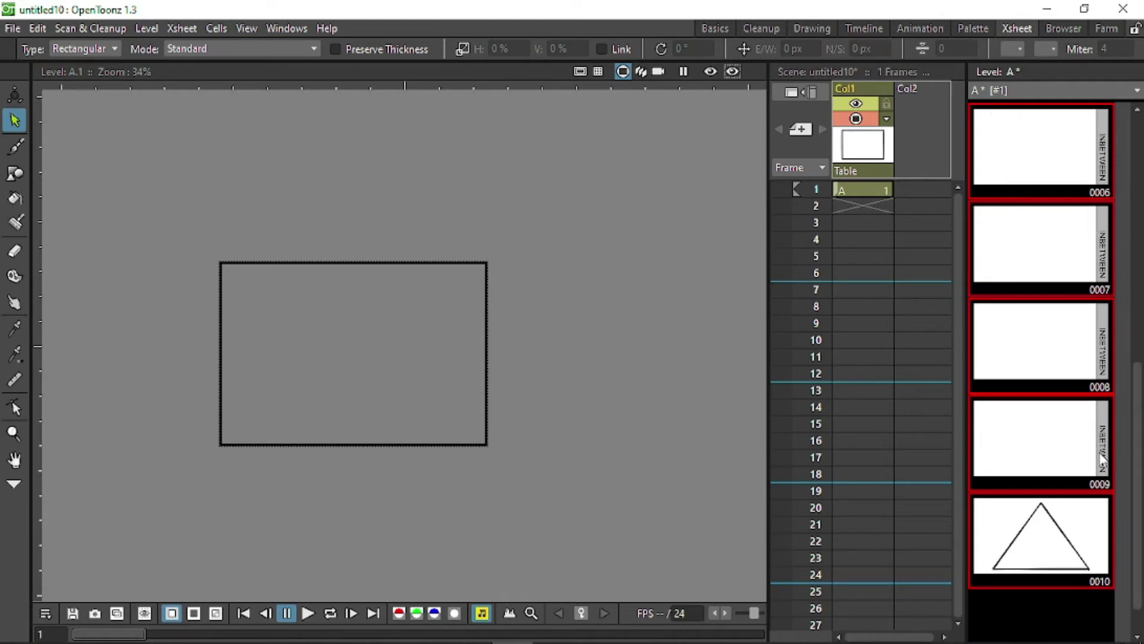
Step: Generate the inbetween drawings between the rectangle in drawing 1 and the triangle in drawing 10 with Ease Out interpolation
{"action": "scroll", "coordinate": [1103, 452], "scroll_direction": "up", "scroll_amount": 4}
{"action": "scroll", "coordinate": [1104, 457], "scroll_direction": "up", "scroll_amount": 1}
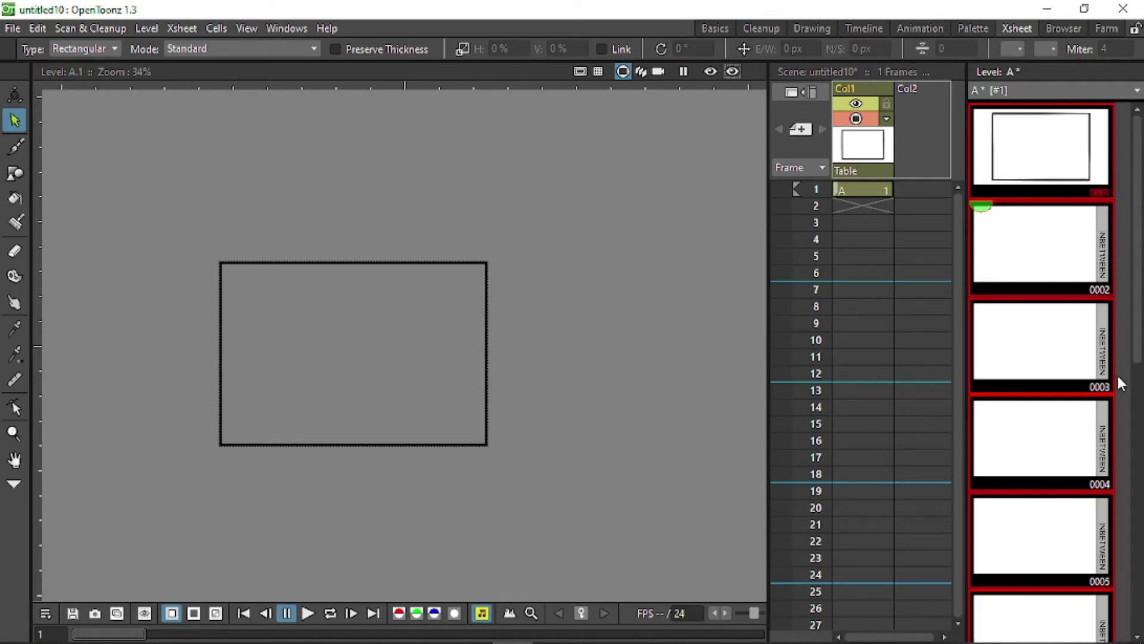
{"action": "scroll", "coordinate": [1100, 500], "scroll_direction": "down", "scroll_amount": 5}
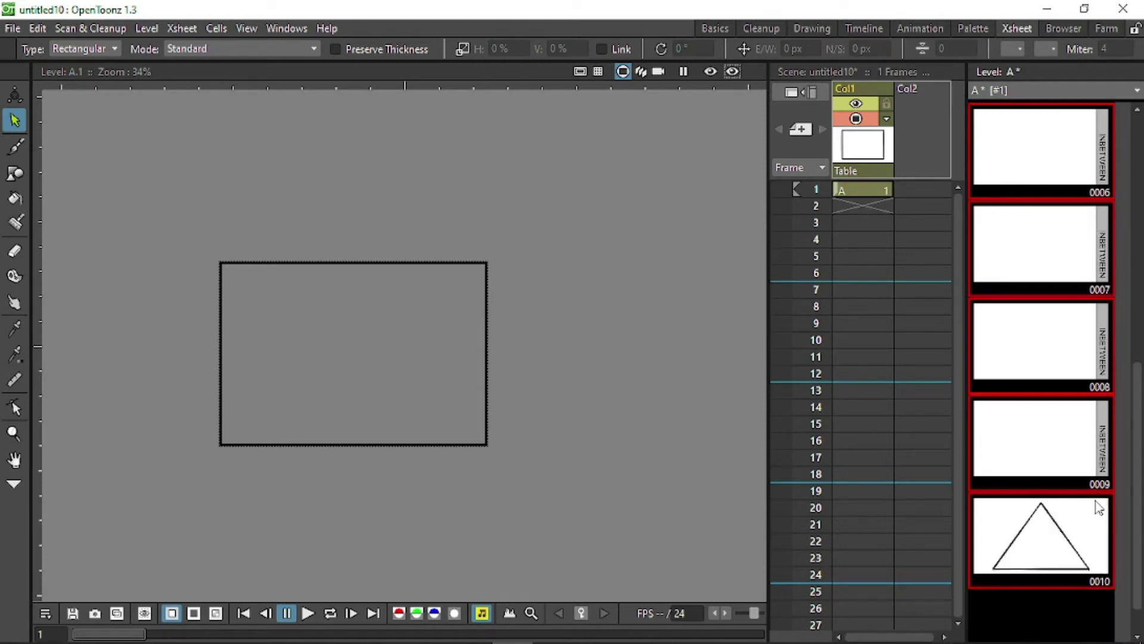
{"action": "left_click", "coordinate": [1103, 444]}
{"action": "left_click_drag", "start_coordinate": [550, 276], "coordinate": [600, 209]}
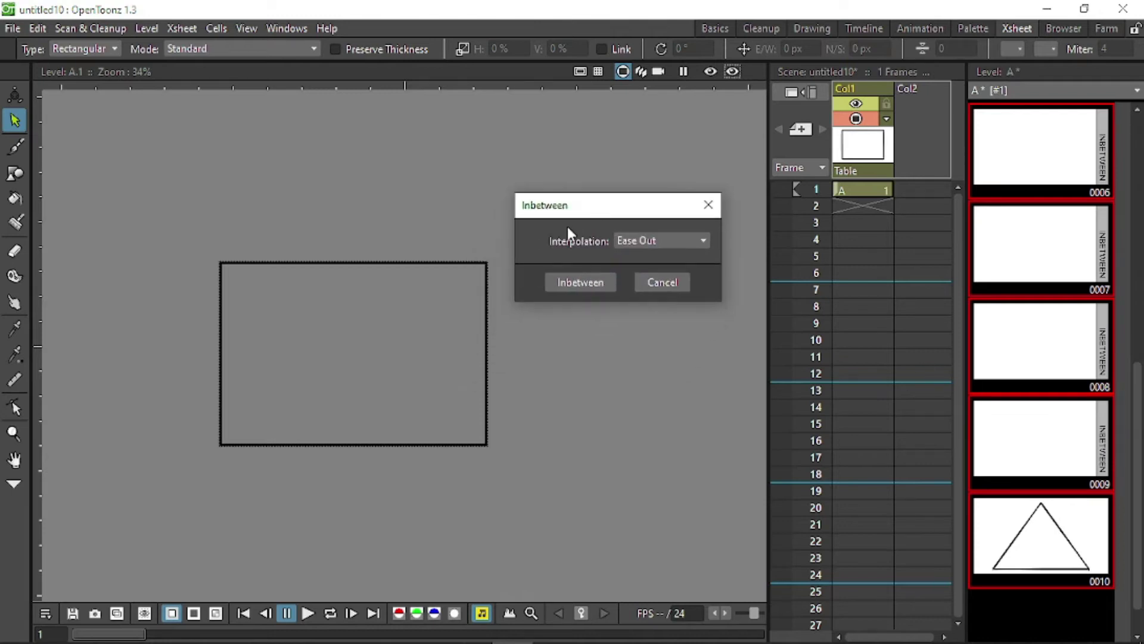
{"action": "left_click", "coordinate": [662, 239]}
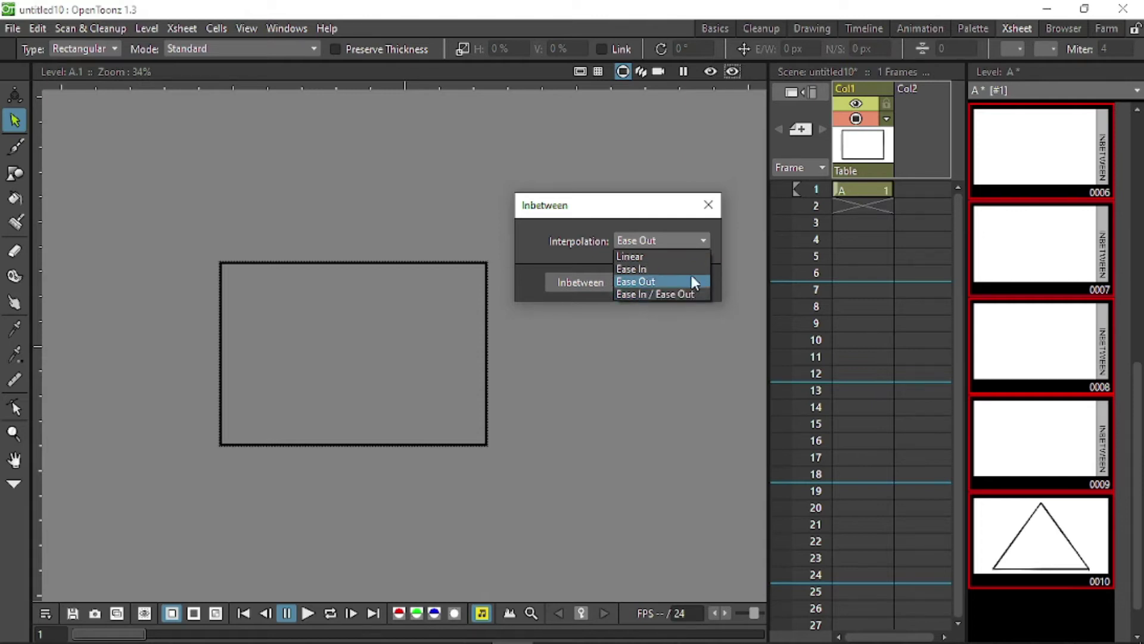
{"action": "left_click", "coordinate": [613, 211]}
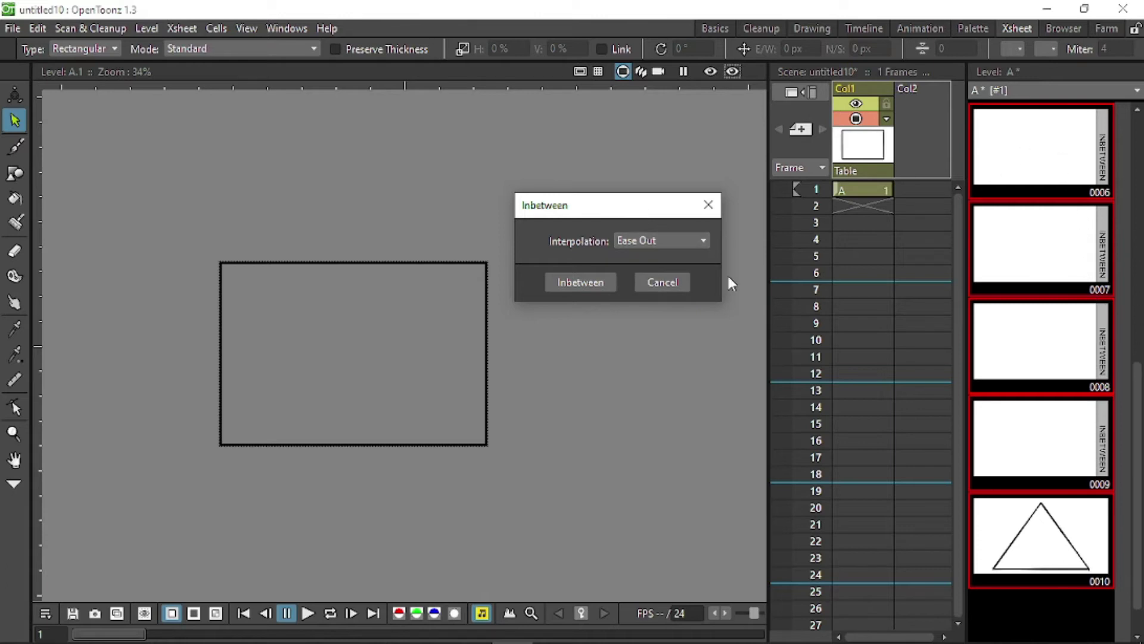
{"action": "left_click", "coordinate": [658, 240]}
{"action": "left_click", "coordinate": [658, 240]}
{"action": "left_click", "coordinate": [595, 284]}
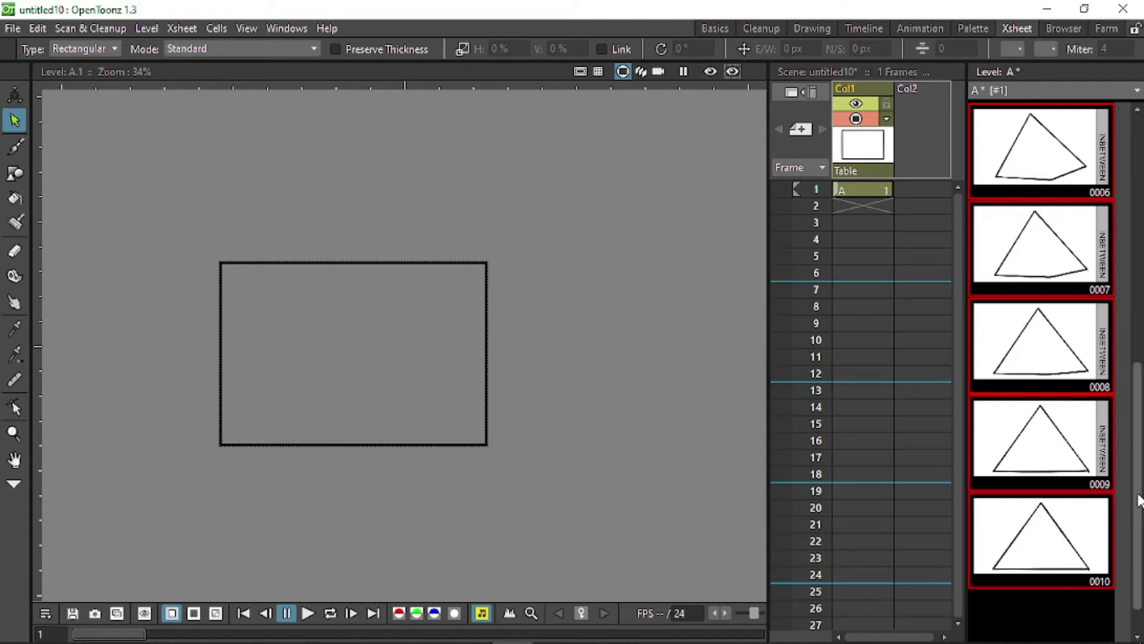
Step: Review the generated inbetweens in the level strip and play back the level's morph from rectangle to triangle
{"action": "scroll", "coordinate": [1118, 503], "scroll_direction": "up", "scroll_amount": 5}
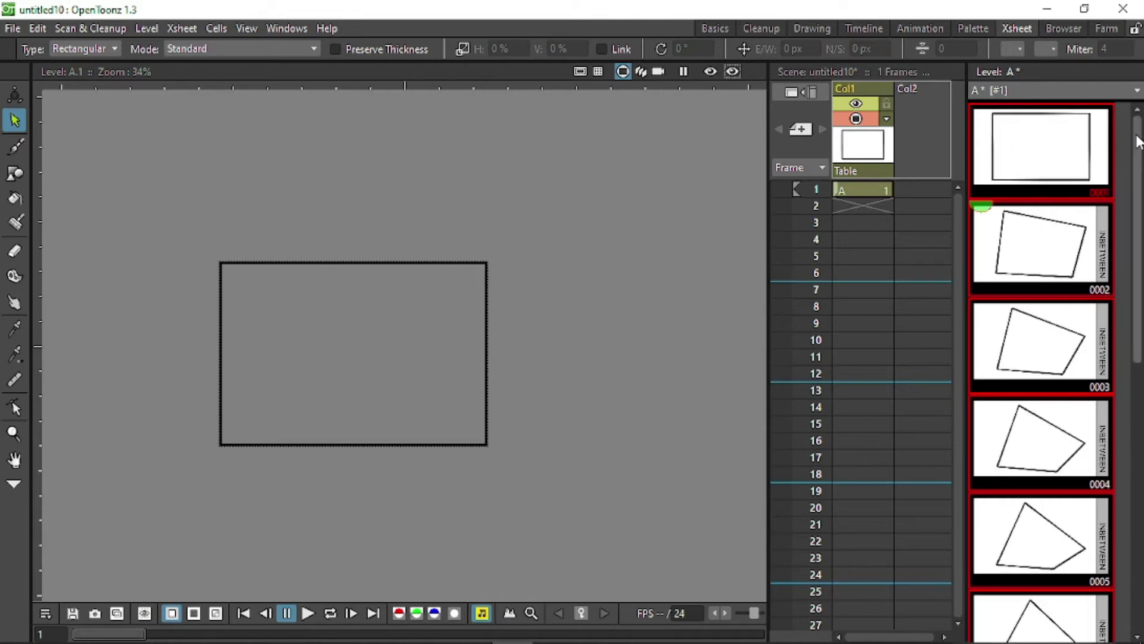
{"action": "left_click_drag", "start_coordinate": [1140, 136], "coordinate": [1139, 432]}
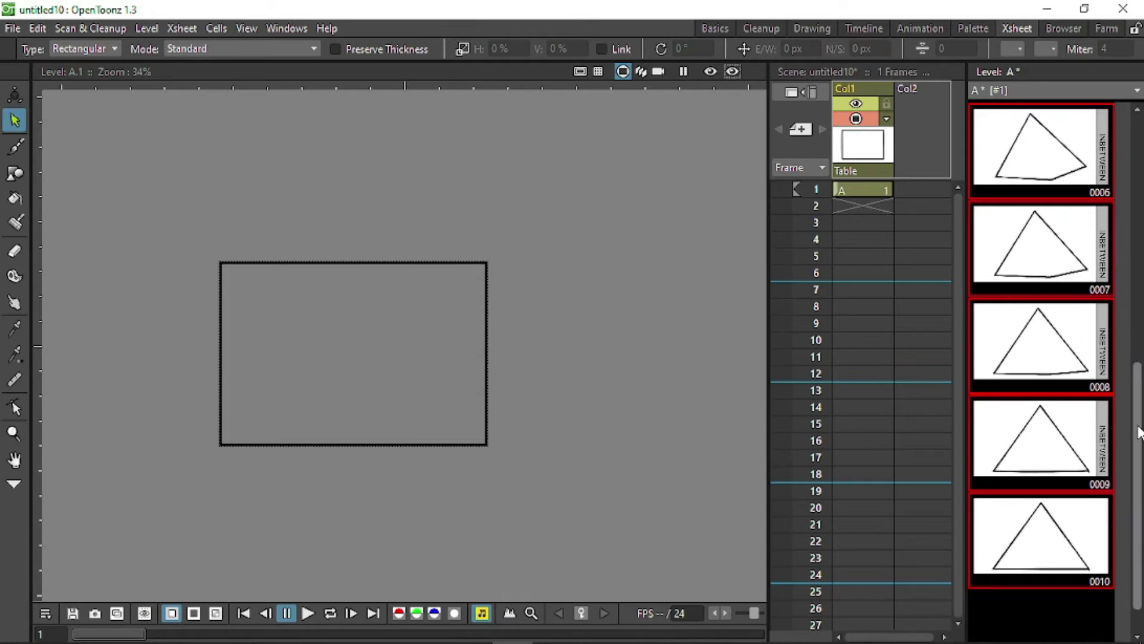
{"action": "left_click", "coordinate": [312, 614]}
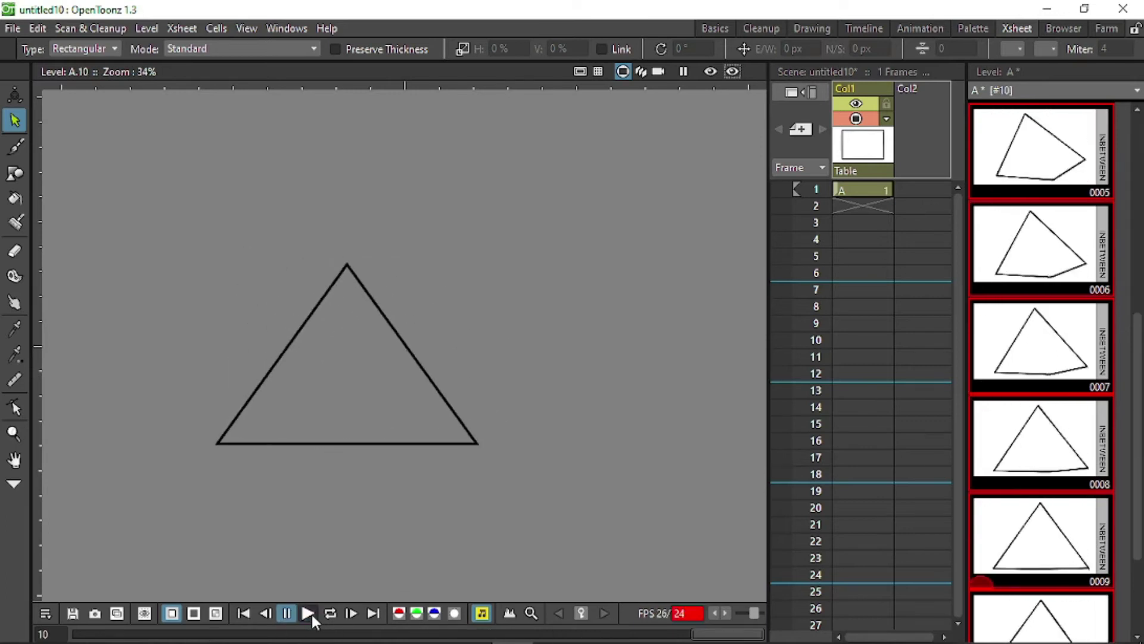
{"action": "left_click", "coordinate": [312, 614]}
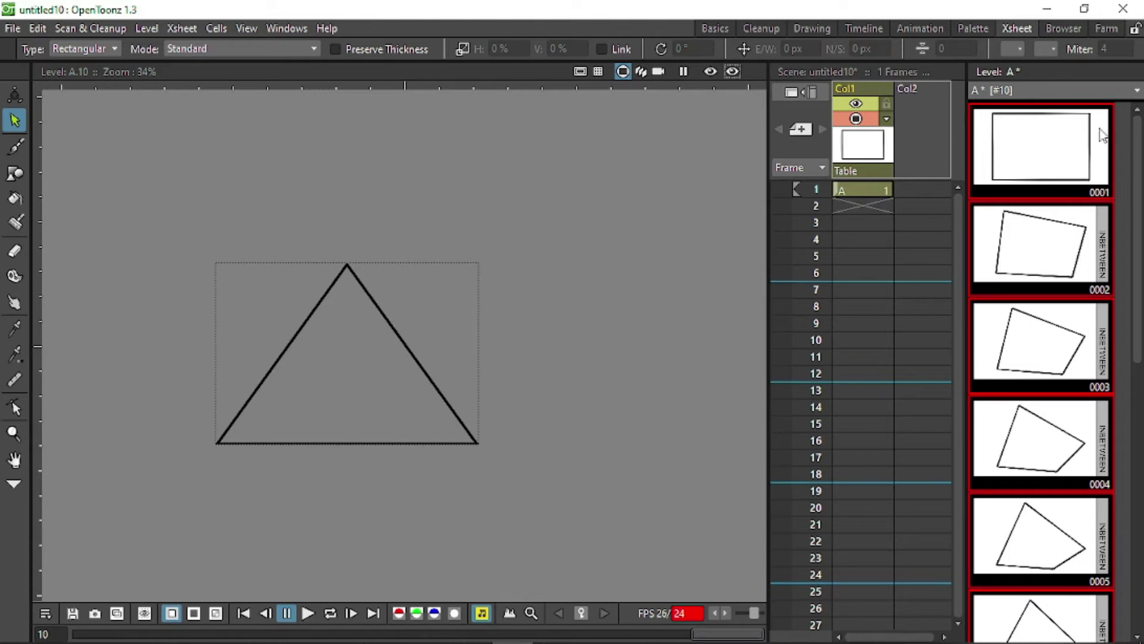
Step: Place the level's drawings in column 1 of the Xsheet and play the scene, including as a loop
{"action": "left_click", "coordinate": [1035, 174]}
{"action": "left_click_drag", "start_coordinate": [1035, 173], "coordinate": [852, 210]}
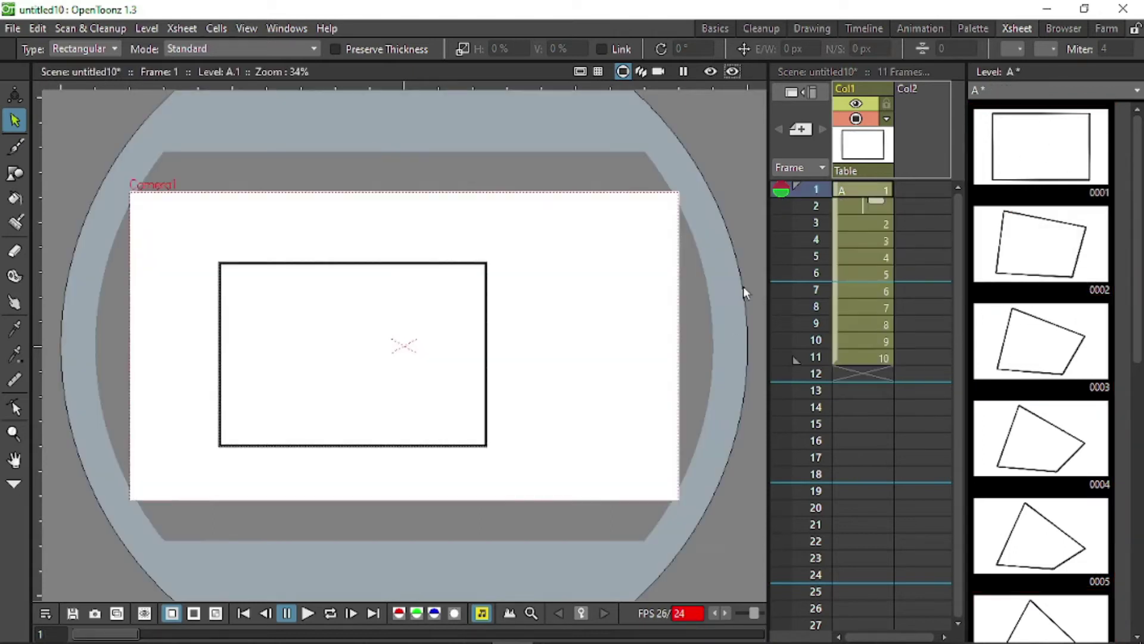
{"action": "left_click", "coordinate": [308, 613]}
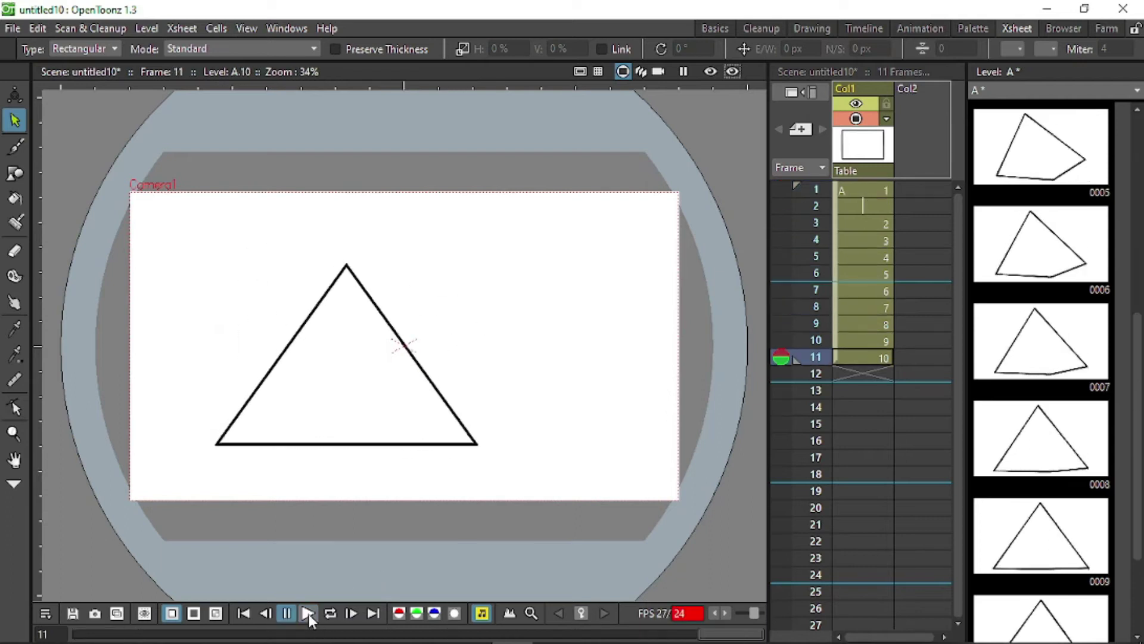
{"action": "left_click", "coordinate": [329, 614]}
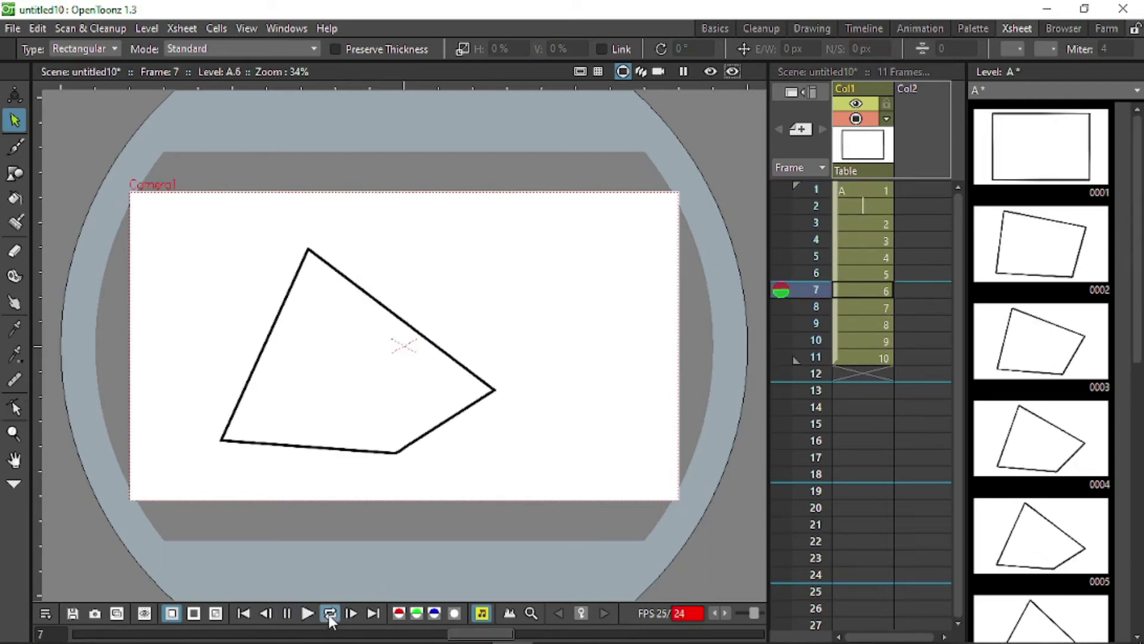
{"action": "left_click", "coordinate": [328, 613]}
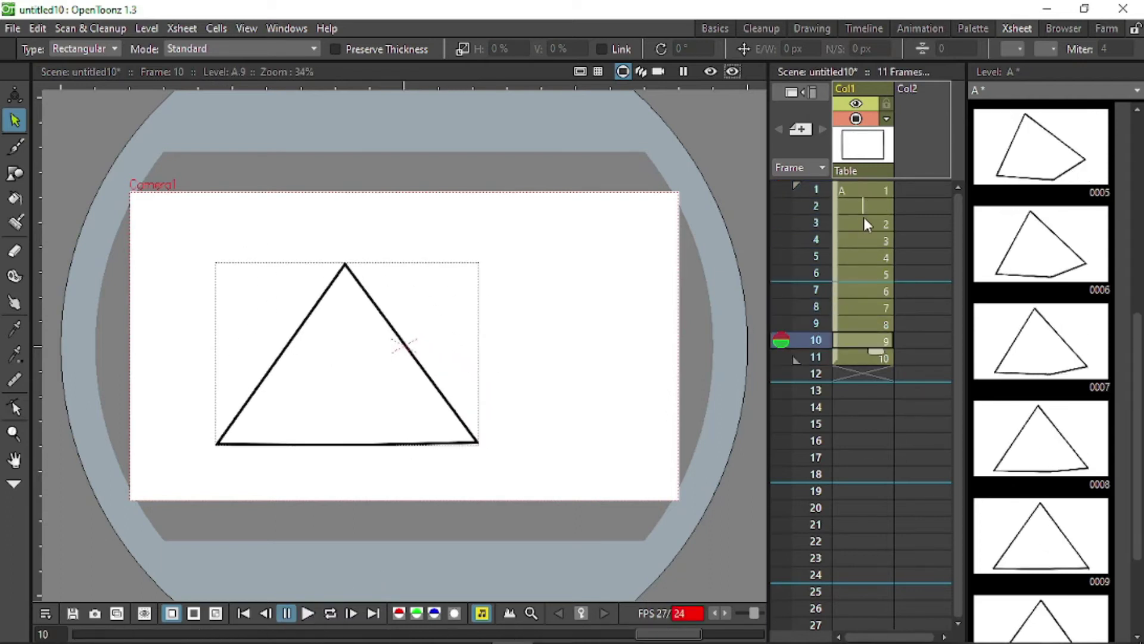
Step: Delete column 1 and import the naruto image from the Downloads folder into the Xsheet
{"action": "left_click", "coordinate": [870, 95]}
{"action": "key", "text": "Delete"}
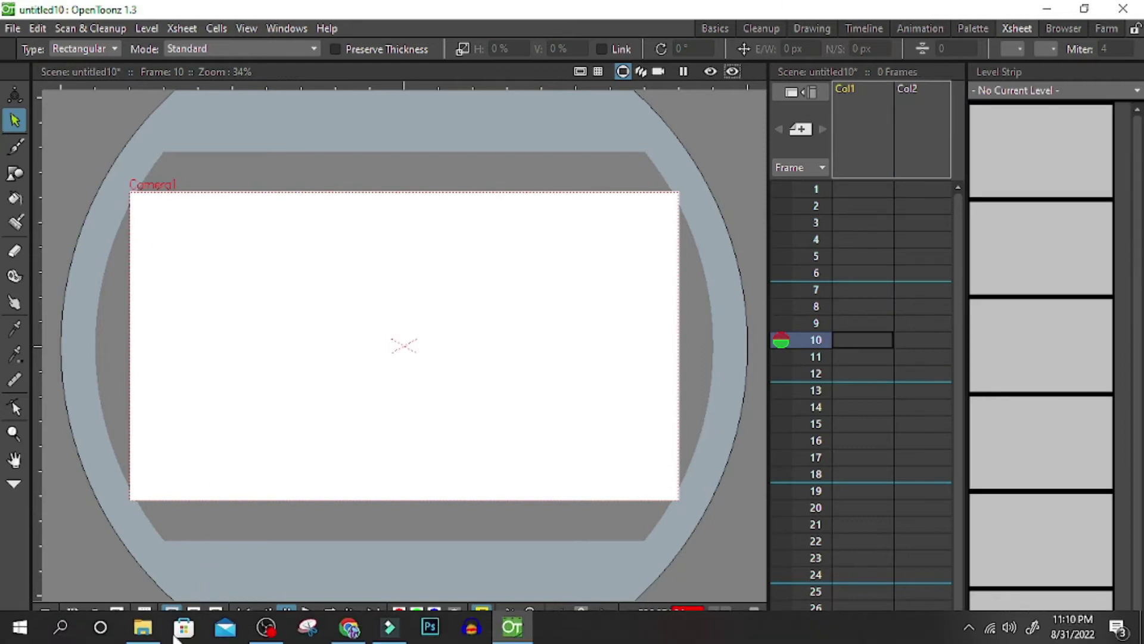
{"action": "left_click", "coordinate": [153, 627]}
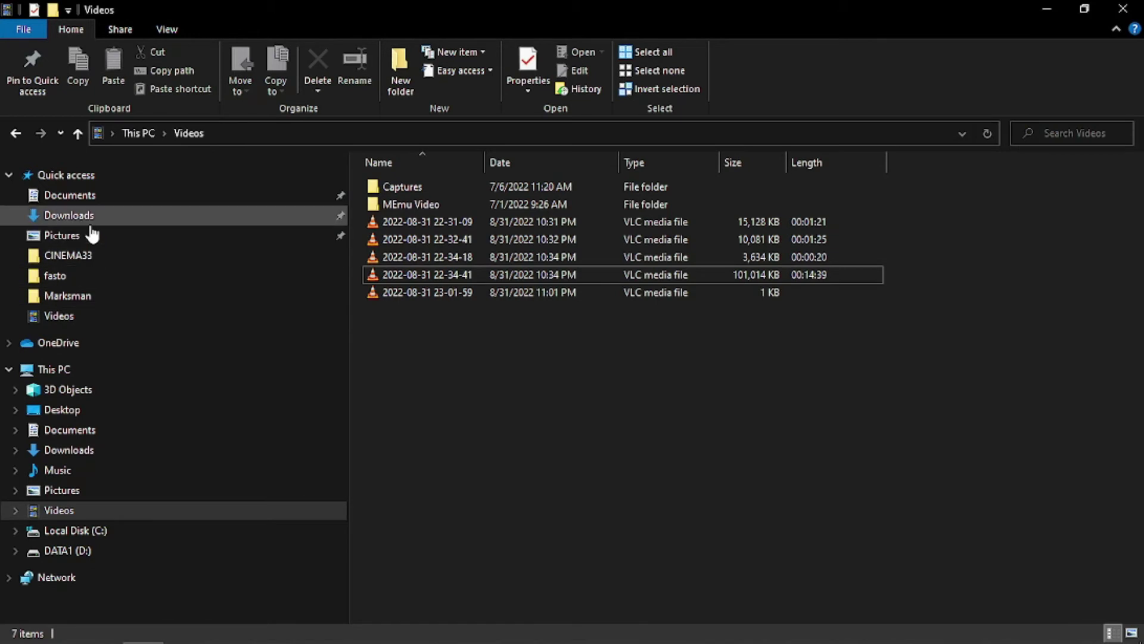
{"action": "left_click", "coordinate": [68, 216]}
{"action": "left_click", "coordinate": [419, 201]}
{"action": "left_click_drag", "start_coordinate": [419, 229], "coordinate": [401, 349]}
{"action": "left_click", "coordinate": [546, 353]}
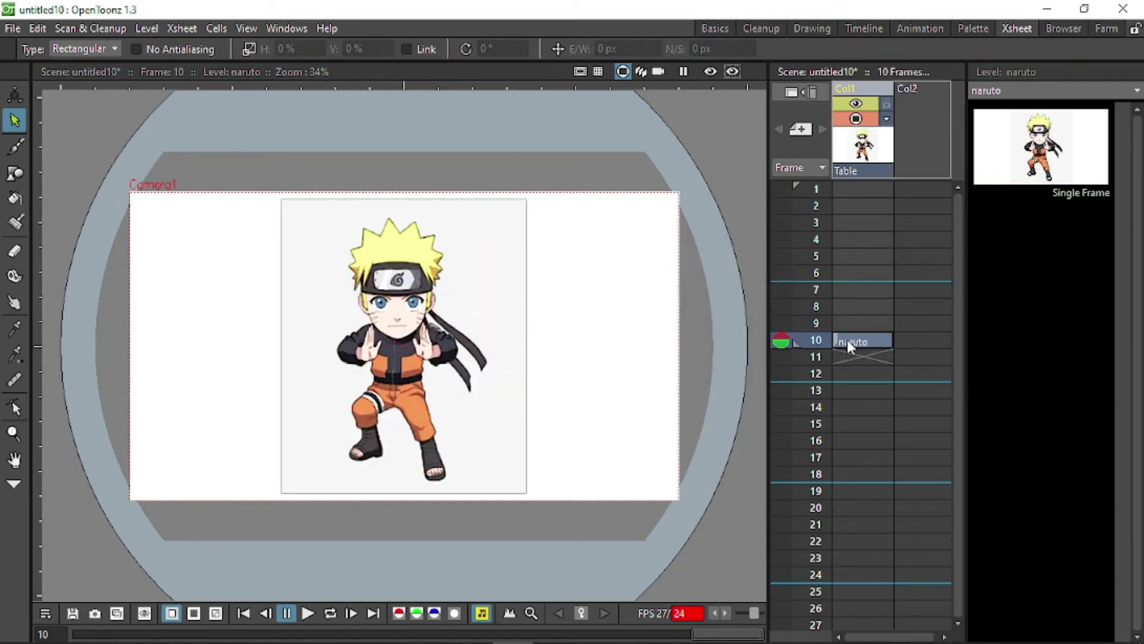
Step: Move the naruto cell to frame 1 and extend its exposure to frame 48
{"action": "left_click_drag", "start_coordinate": [835, 342], "coordinate": [843, 189]}
{"action": "left_click", "coordinate": [874, 200]}
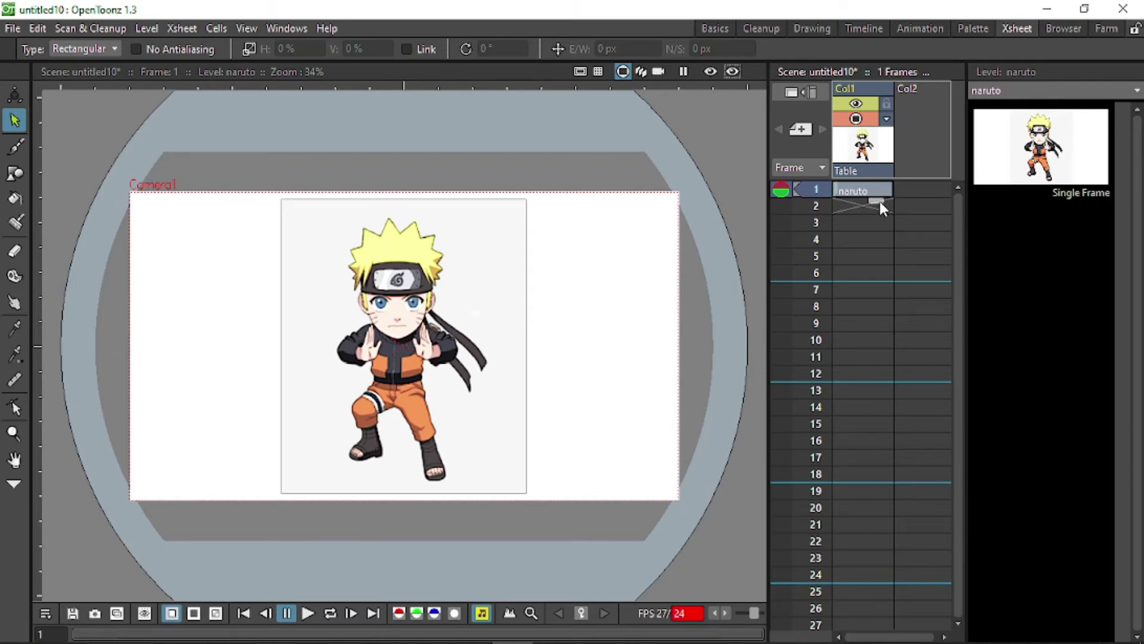
{"action": "left_click_drag", "start_coordinate": [880, 204], "coordinate": [865, 613]}
{"action": "scroll", "coordinate": [916, 433], "scroll_direction": "up", "scroll_amount": 5}
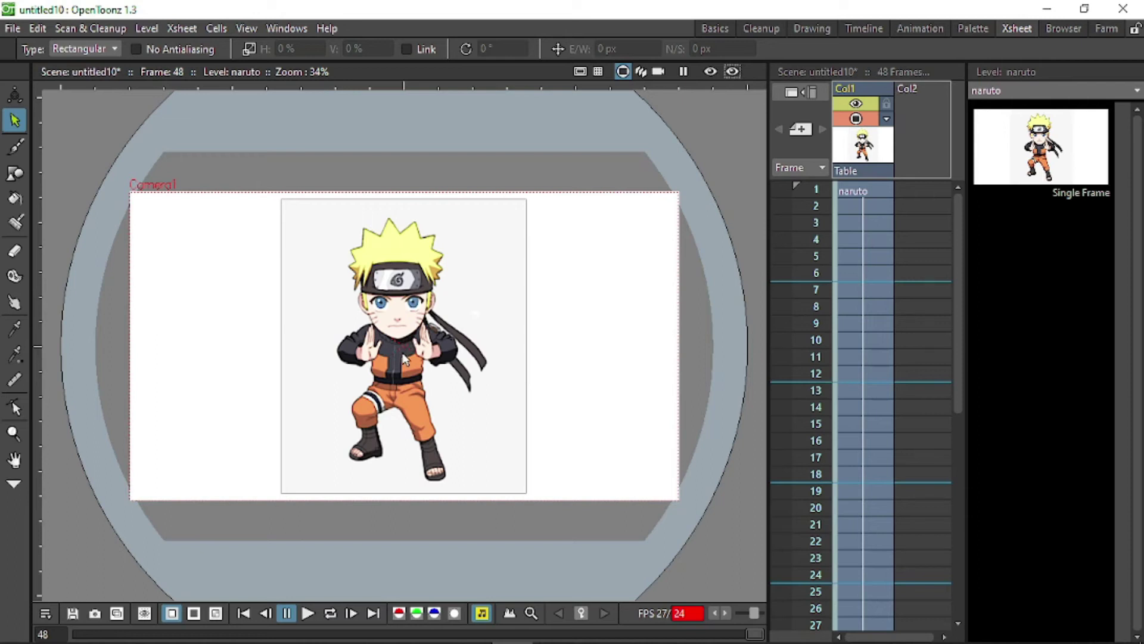
Step: Draw a small circle on the character's chest between the hands, at frame 1 of column 2
{"action": "left_click", "coordinate": [917, 191]}
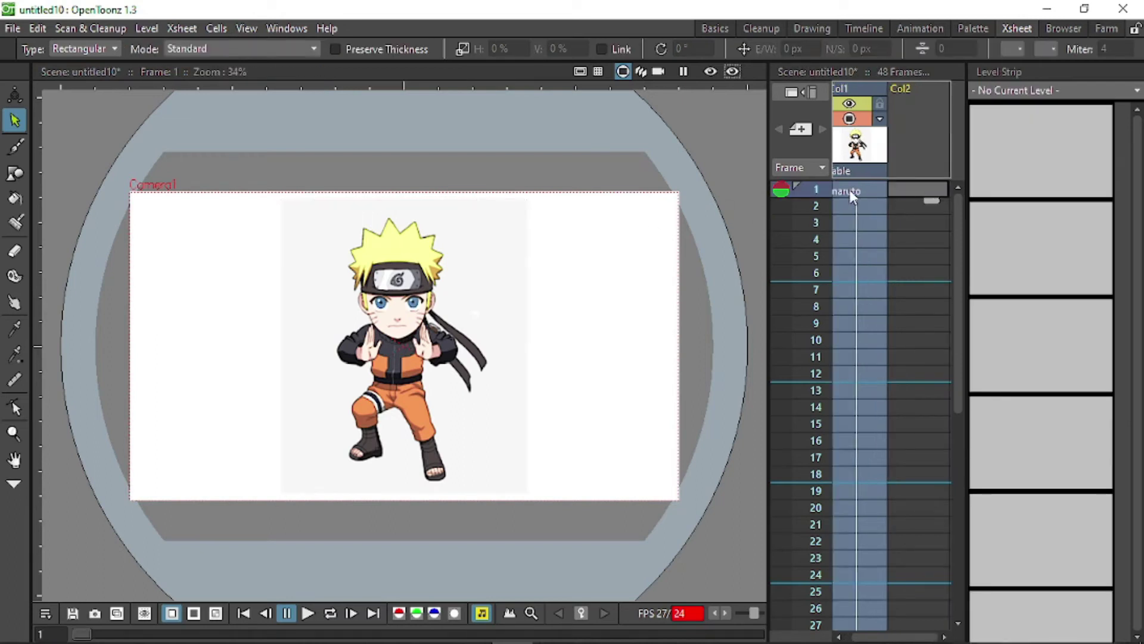
{"action": "left_click", "coordinate": [15, 173]}
{"action": "left_click", "coordinate": [362, 49]}
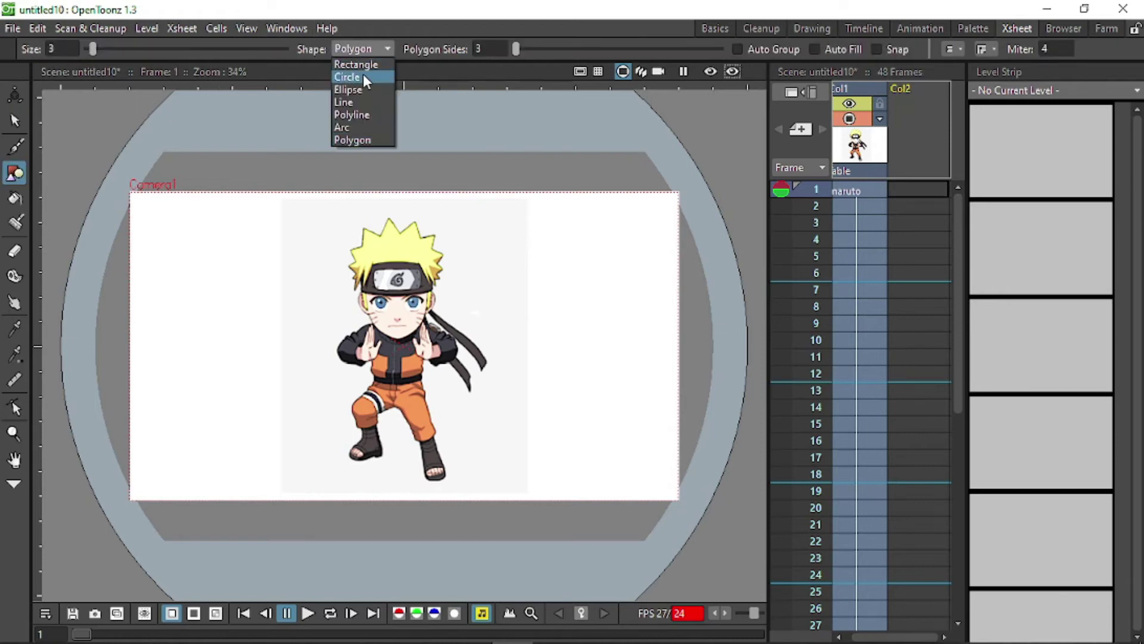
{"action": "left_click", "coordinate": [363, 74]}
{"action": "scroll", "coordinate": [404, 359], "scroll_direction": "up", "scroll_amount": 5}
{"action": "left_click_drag", "start_coordinate": [367, 286], "coordinate": [377, 294]}
{"action": "left_click", "coordinate": [14, 121]}
{"action": "left_click", "coordinate": [375, 292]}
Step: Open the level palette and give color_1 a light blue watery texture
{"action": "left_click", "coordinate": [15, 198]}
{"action": "left_click", "coordinate": [15, 121]}
{"action": "left_click", "coordinate": [373, 294]}
{"action": "left_click", "coordinate": [287, 28]}
{"action": "left_click", "coordinate": [310, 256]}
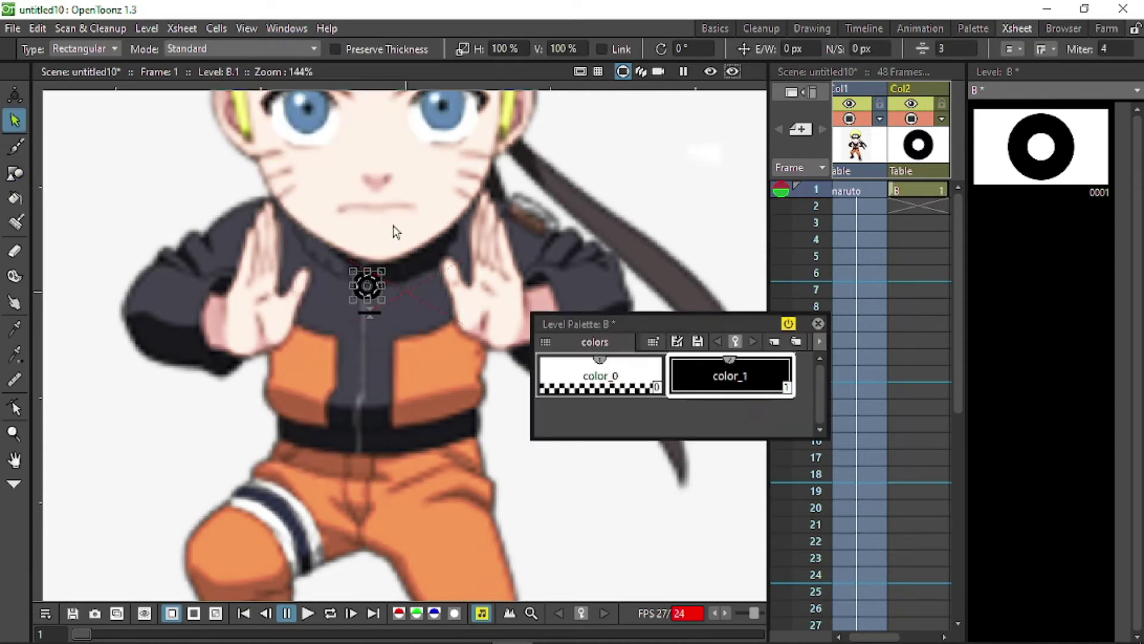
{"action": "double_click", "coordinate": [752, 375]}
{"action": "left_click", "coordinate": [486, 99]}
{"action": "left_click", "coordinate": [579, 143]}
Step: Fill the inside of the small circle with the textured color_1 and move the level palette clear of the character
{"action": "left_click", "coordinate": [15, 198]}
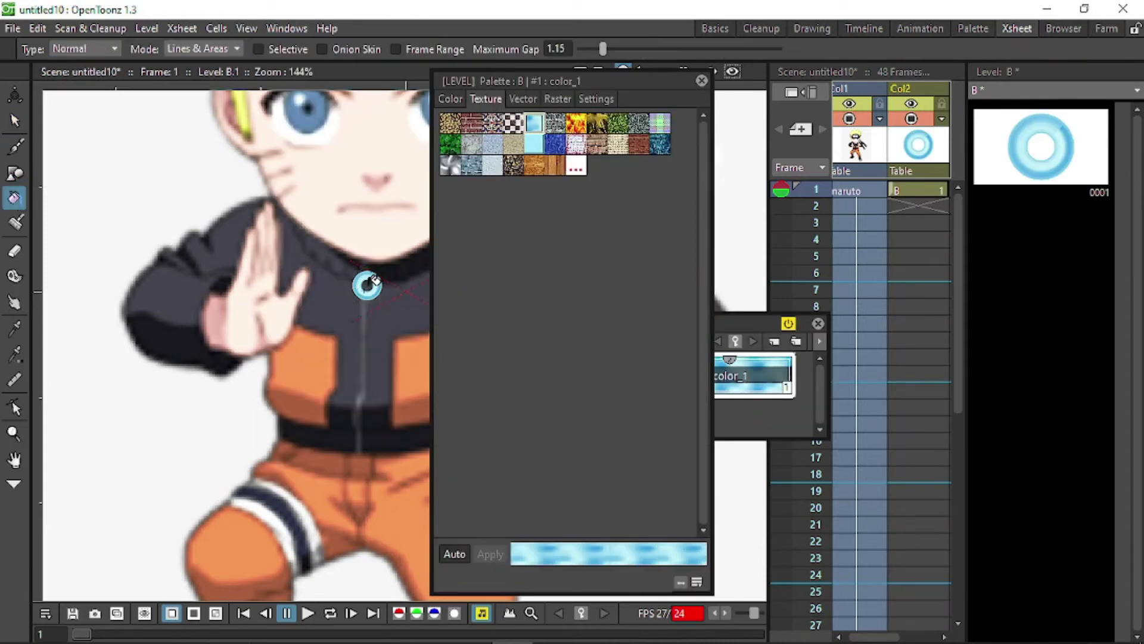
{"action": "left_click", "coordinate": [701, 80]}
{"action": "left_click_drag", "start_coordinate": [714, 325], "coordinate": [153, 496]}
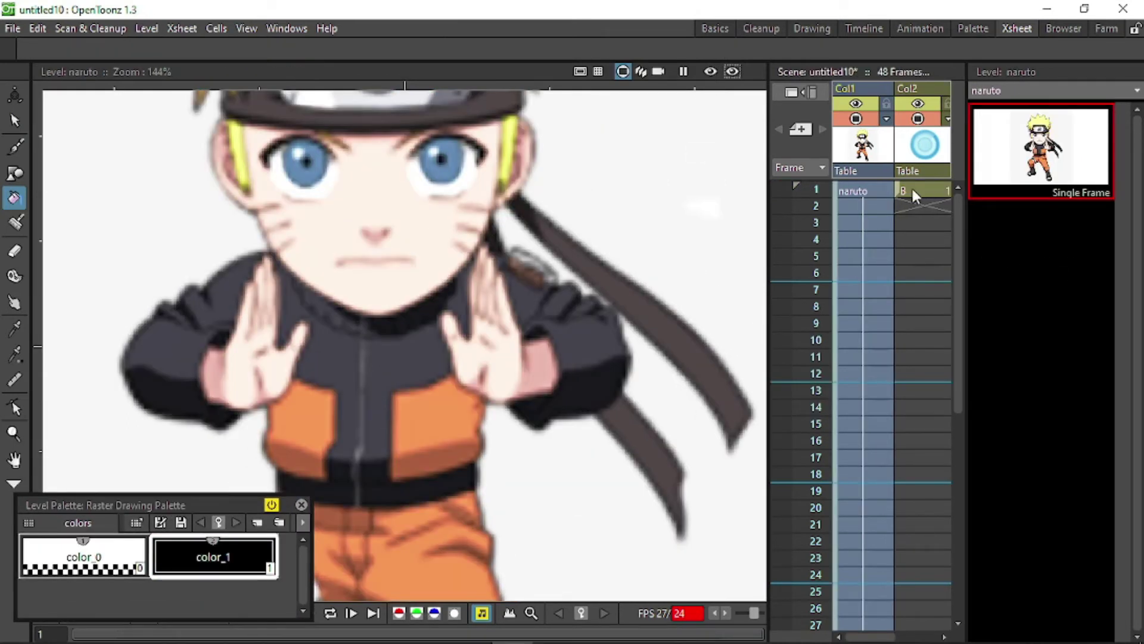
Step: Add frames 2 to 48 with step 1 to the circle's level B
{"action": "left_click", "coordinate": [913, 189]}
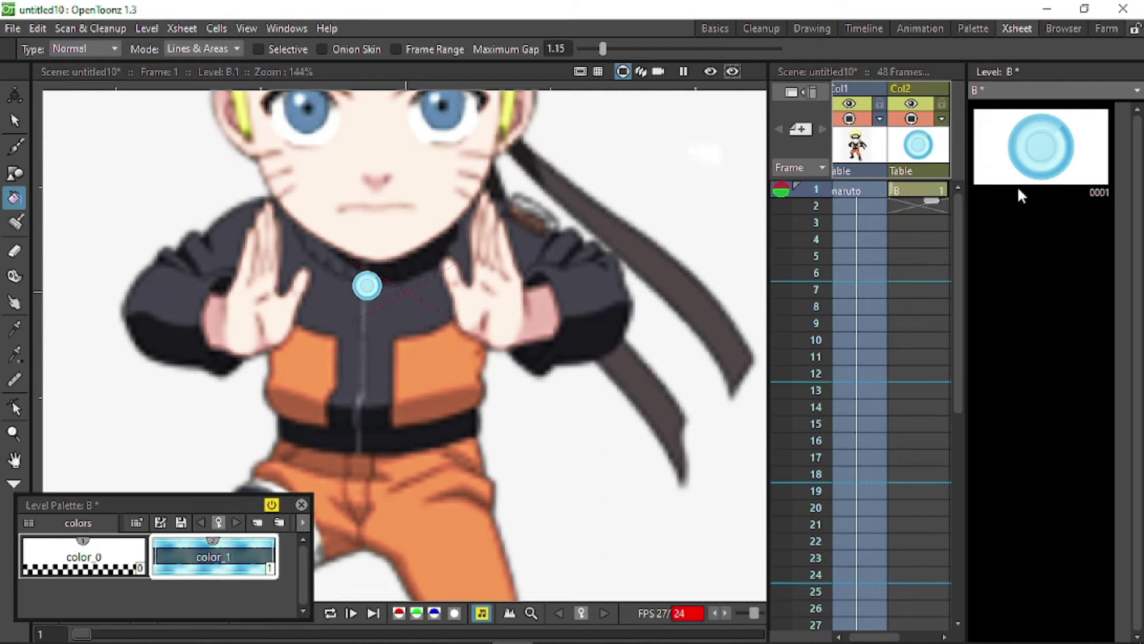
{"action": "right_click", "coordinate": [1042, 205]}
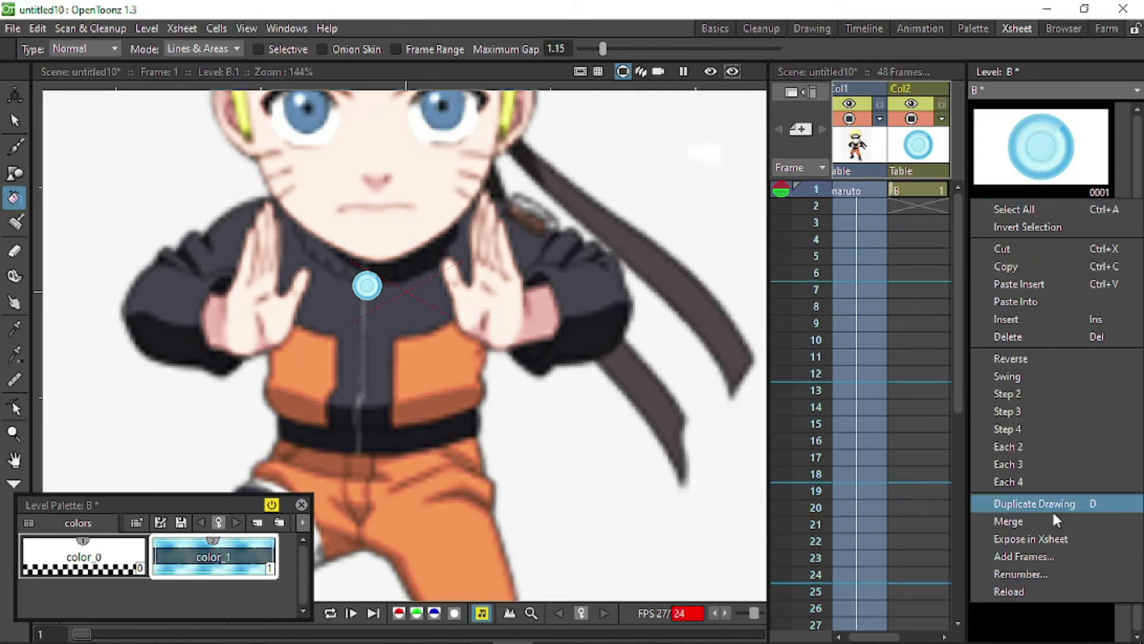
{"action": "left_click", "coordinate": [1032, 557]}
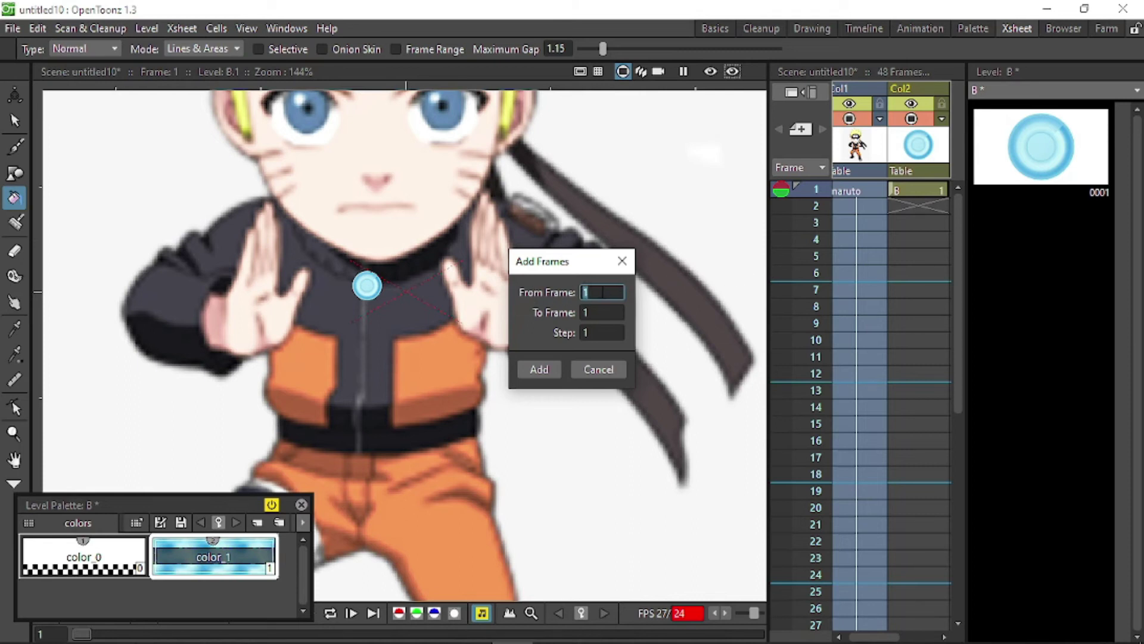
{"action": "left_click", "coordinate": [600, 315]}
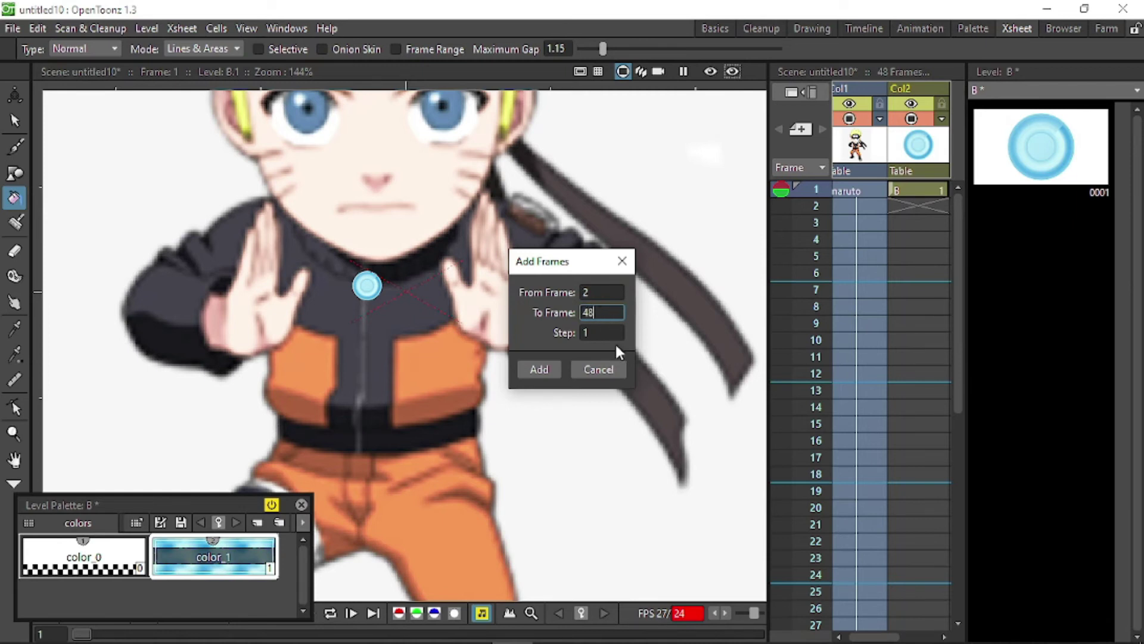
{"action": "left_click", "coordinate": [555, 370]}
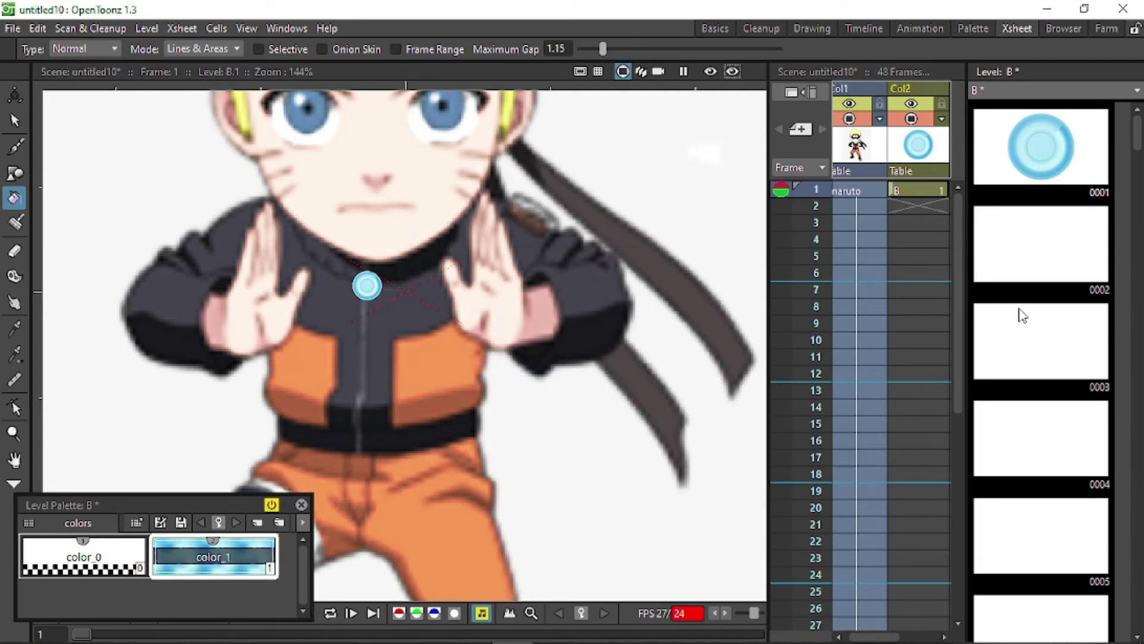
Step: Draw a much larger circle in drawing 48 of level B and fill it with the textured color_1
{"action": "left_click", "coordinate": [1073, 154]}
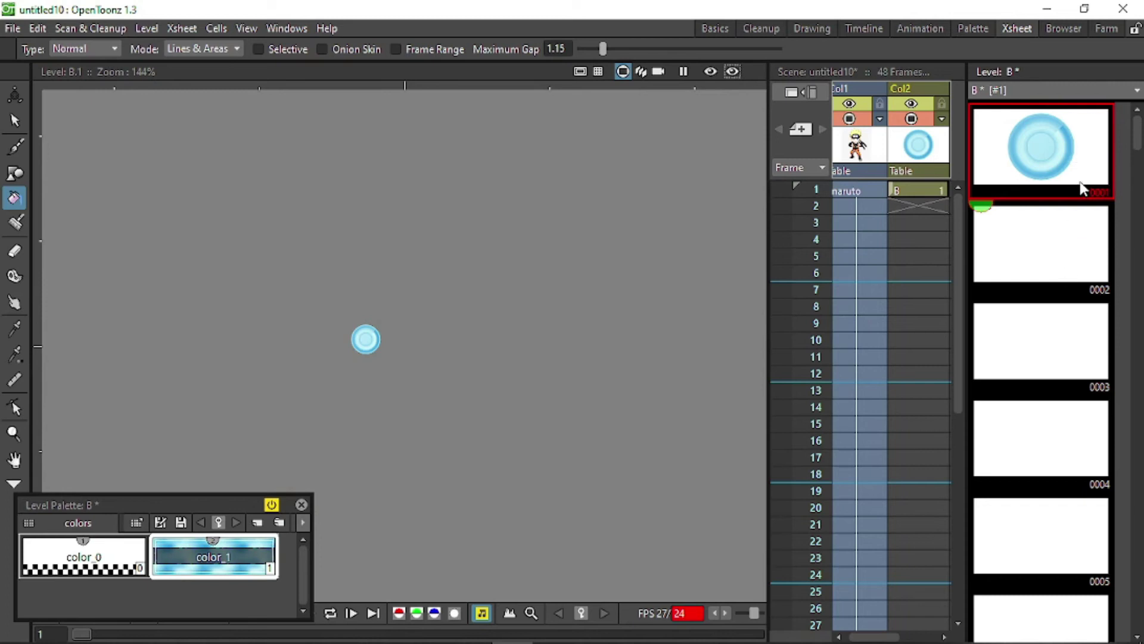
{"action": "left_click_drag", "start_coordinate": [1141, 143], "coordinate": [1138, 602]}
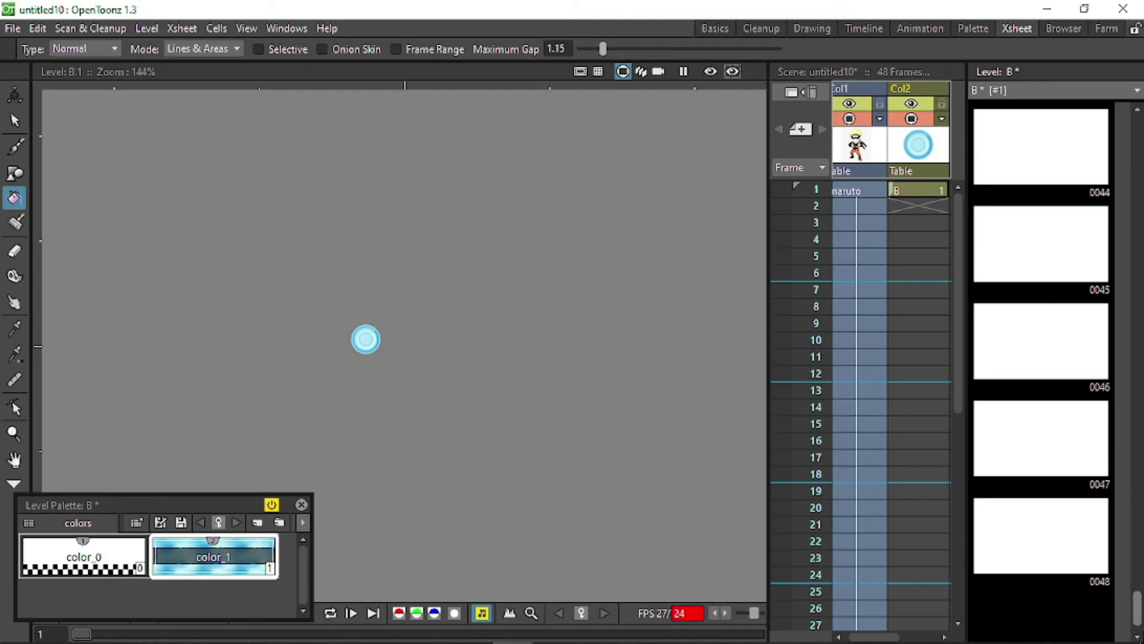
{"action": "left_click", "coordinate": [1035, 538]}
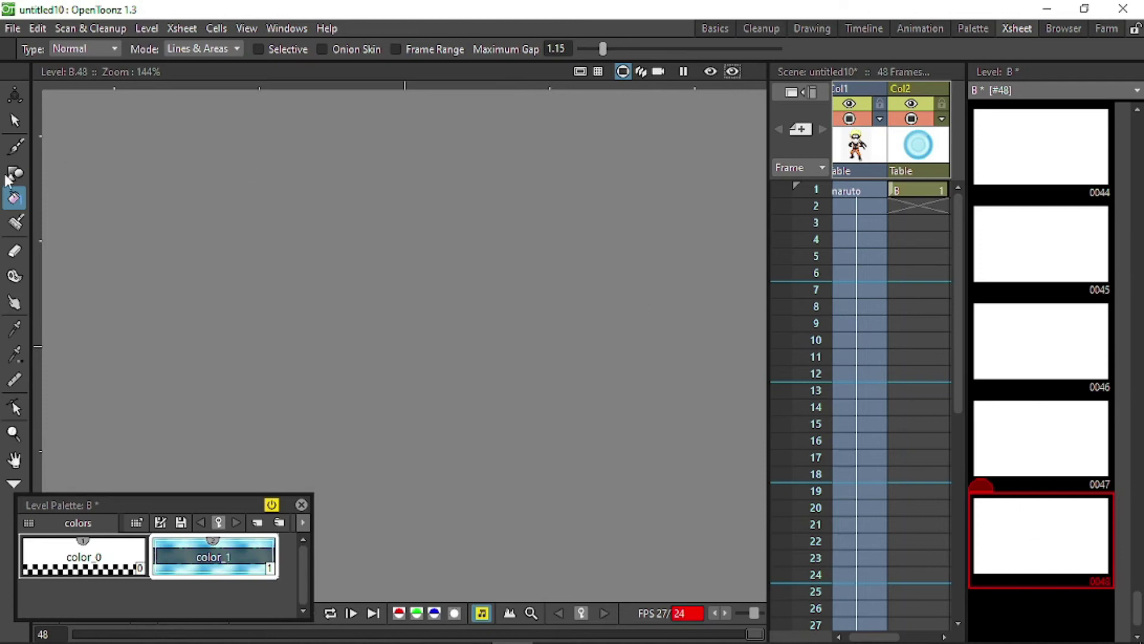
{"action": "key", "text": "g"}
{"action": "left_click_drag", "start_coordinate": [214, 298], "coordinate": [147, 286]}
{"action": "key", "text": "f"}
{"action": "left_click", "coordinate": [197, 273]}
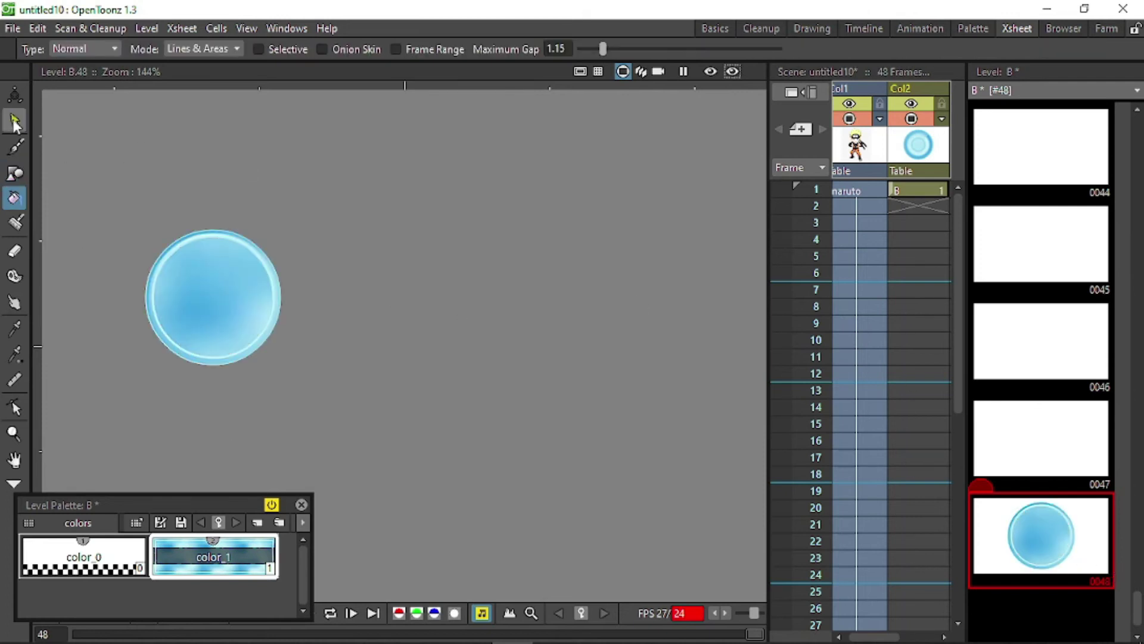
Step: Show drawing 1 of level B as a fixed onion skin reference while editing the large circle in drawing 48
{"action": "left_click", "coordinate": [15, 119]}
{"action": "left_click", "coordinate": [230, 234]}
{"action": "left_click", "coordinate": [986, 504]}
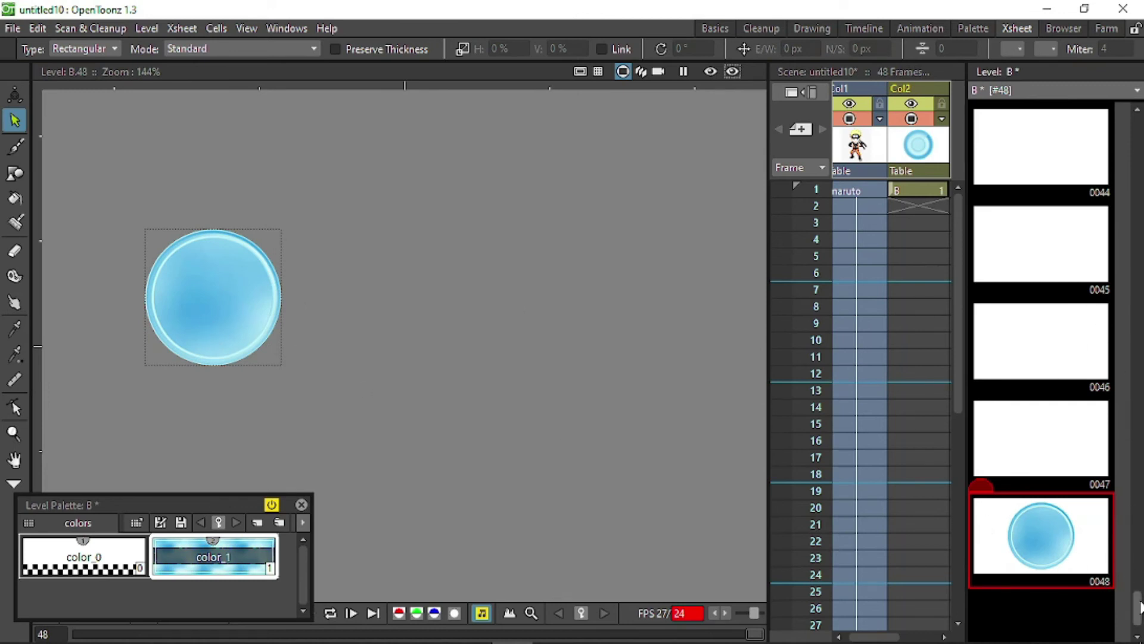
{"action": "left_click", "coordinate": [1025, 616]}
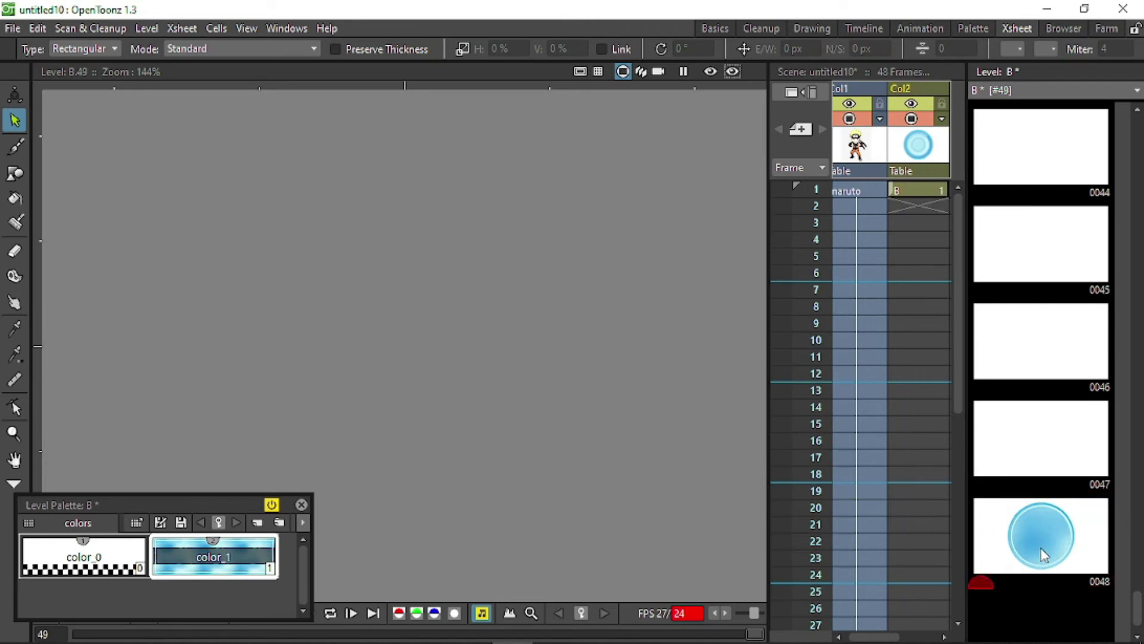
{"action": "left_click", "coordinate": [1043, 554]}
{"action": "left_click_drag", "start_coordinate": [1140, 606], "coordinate": [1139, 132]}
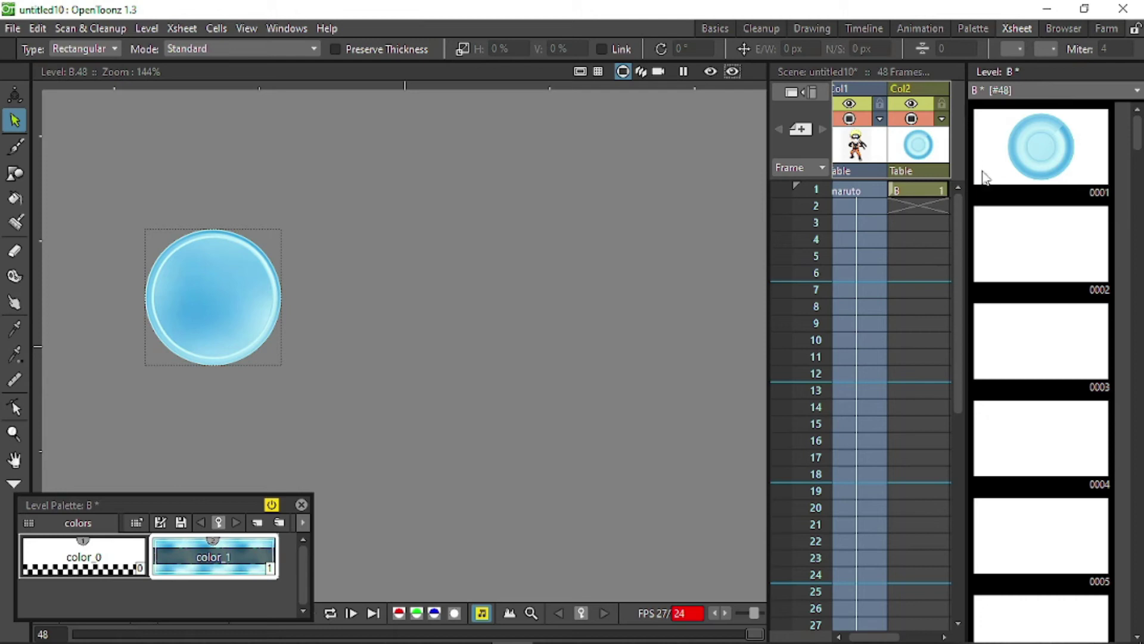
{"action": "left_click", "coordinate": [982, 152]}
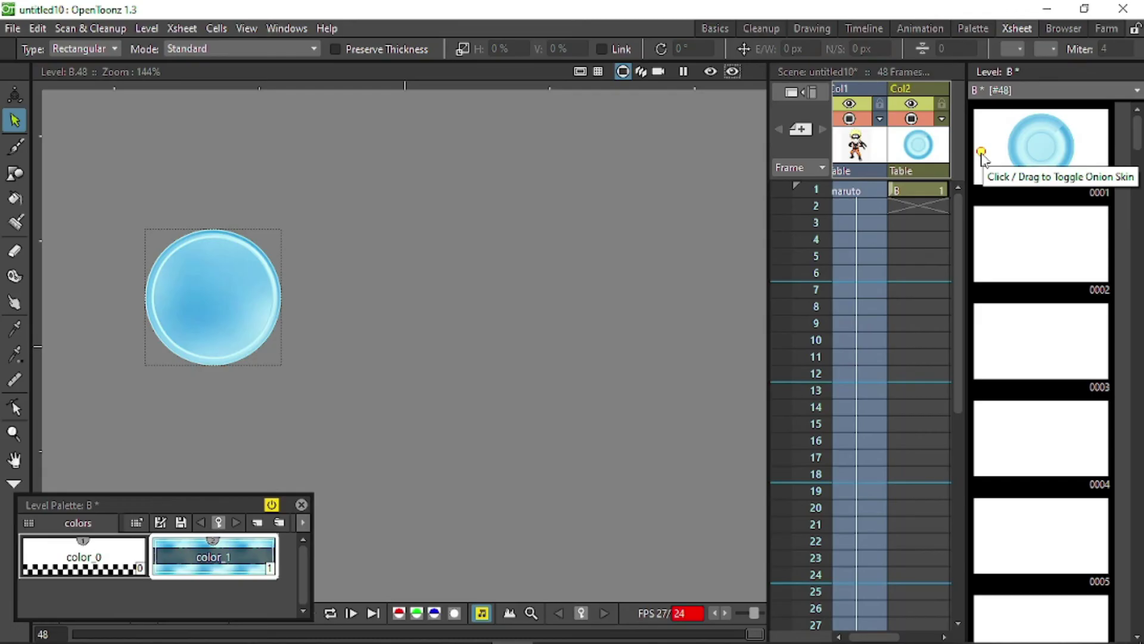
{"action": "left_click", "coordinate": [981, 153]}
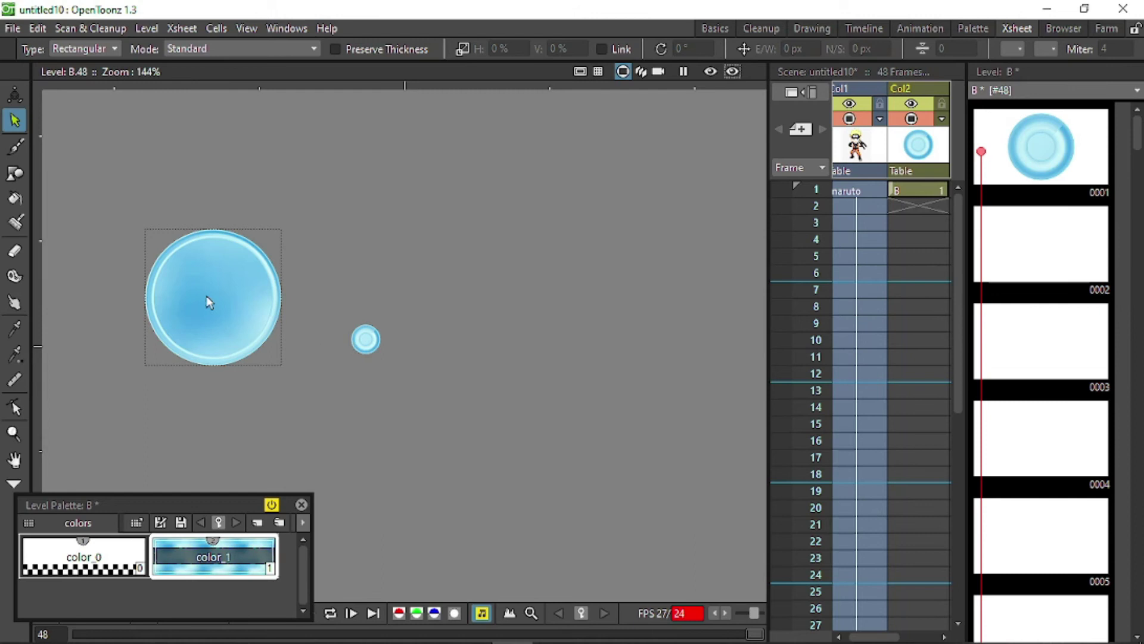
Step: Move the large circle in drawing 48 so it is centred over the small circle, and turn off drawing 1's onion skin
{"action": "mouse_move", "coordinate": [1139, 143]}
{"action": "left_mouse_down"}
{"action": "mouse_move", "coordinate": [1139, 182]}
{"action": "mouse_move", "coordinate": [1141, 141]}
{"action": "left_mouse_up"}
{"action": "left_click", "coordinate": [271, 291]}
{"action": "mouse_move", "coordinate": [272, 291]}
{"action": "left_mouse_down"}
{"action": "mouse_move", "coordinate": [399, 360]}
{"action": "mouse_move", "coordinate": [422, 334]}
{"action": "left_mouse_up"}
{"action": "left_click_drag", "start_coordinate": [429, 332], "coordinate": [429, 334]}
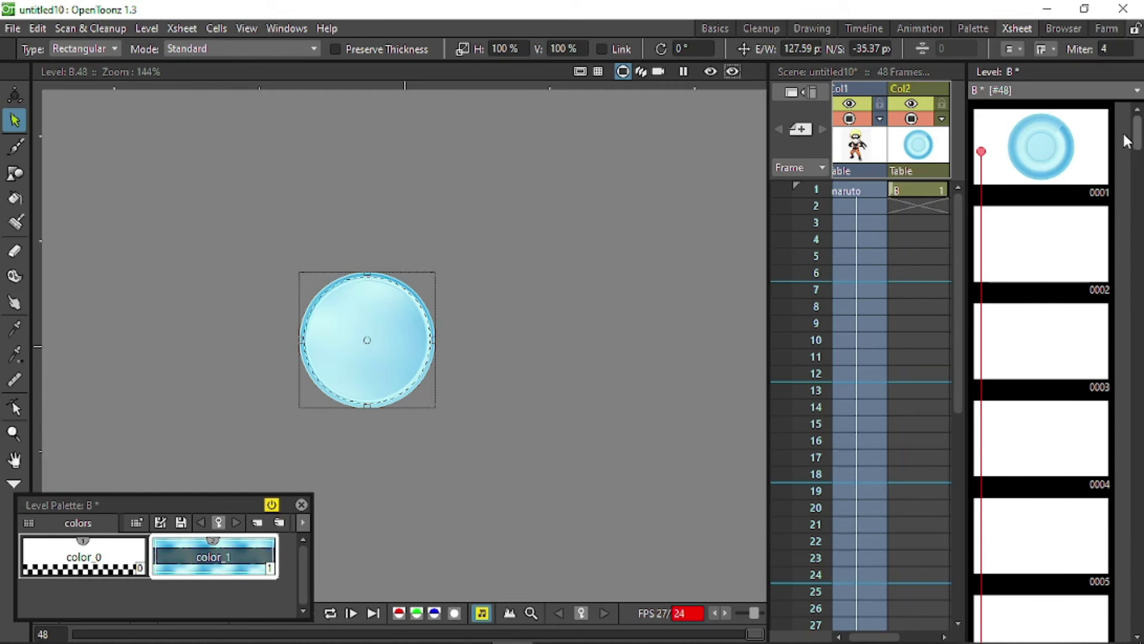
{"action": "left_click", "coordinate": [982, 153]}
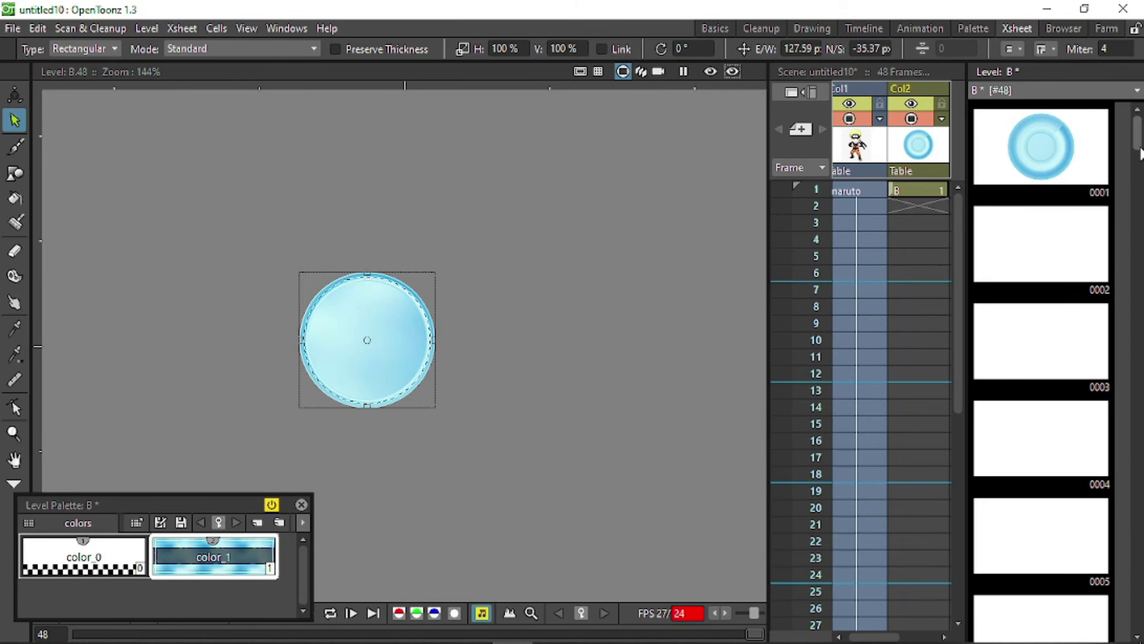
Step: Select drawings 1 to 48 of level B and inbetween them with Ease Out interpolation
{"action": "left_click_drag", "start_coordinate": [1139, 134], "coordinate": [1138, 606]}
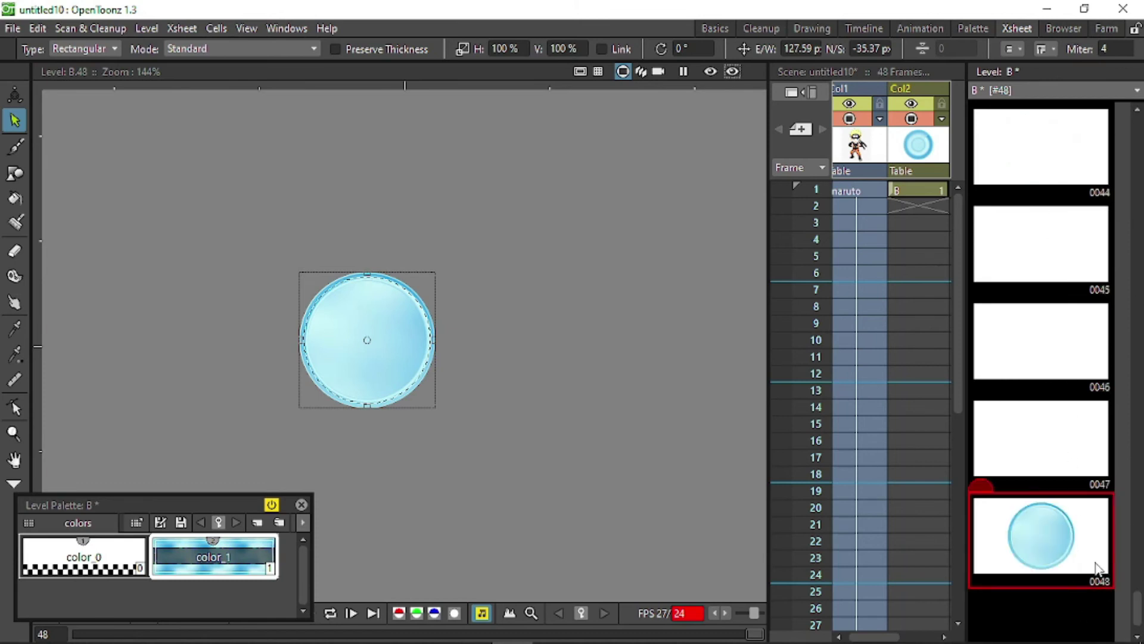
{"action": "left_click_drag", "start_coordinate": [1139, 608], "coordinate": [1138, 126]}
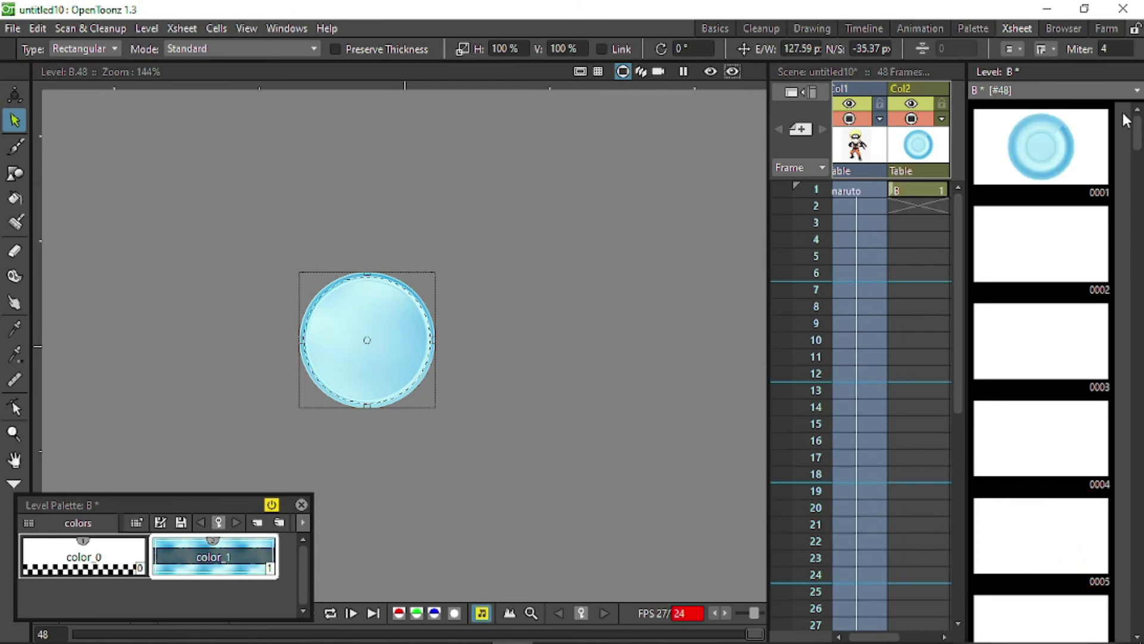
{"action": "left_click", "coordinate": [1095, 154]}
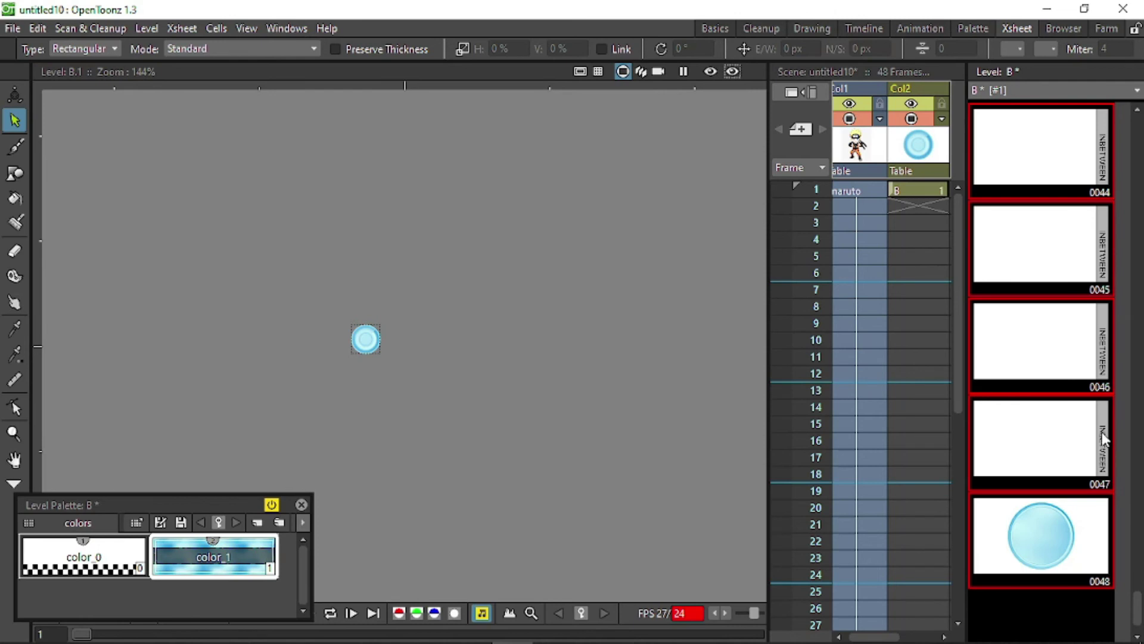
{"action": "left_click", "coordinate": [1105, 448]}
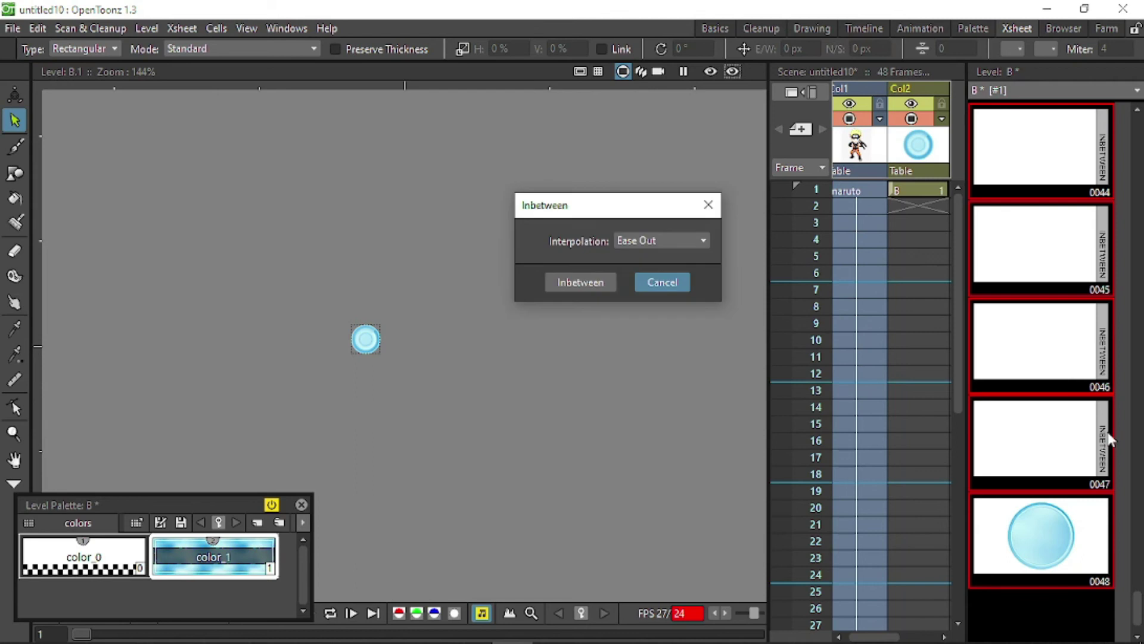
{"action": "left_click", "coordinate": [624, 238]}
{"action": "left_click", "coordinate": [591, 238]}
{"action": "left_click", "coordinate": [638, 237]}
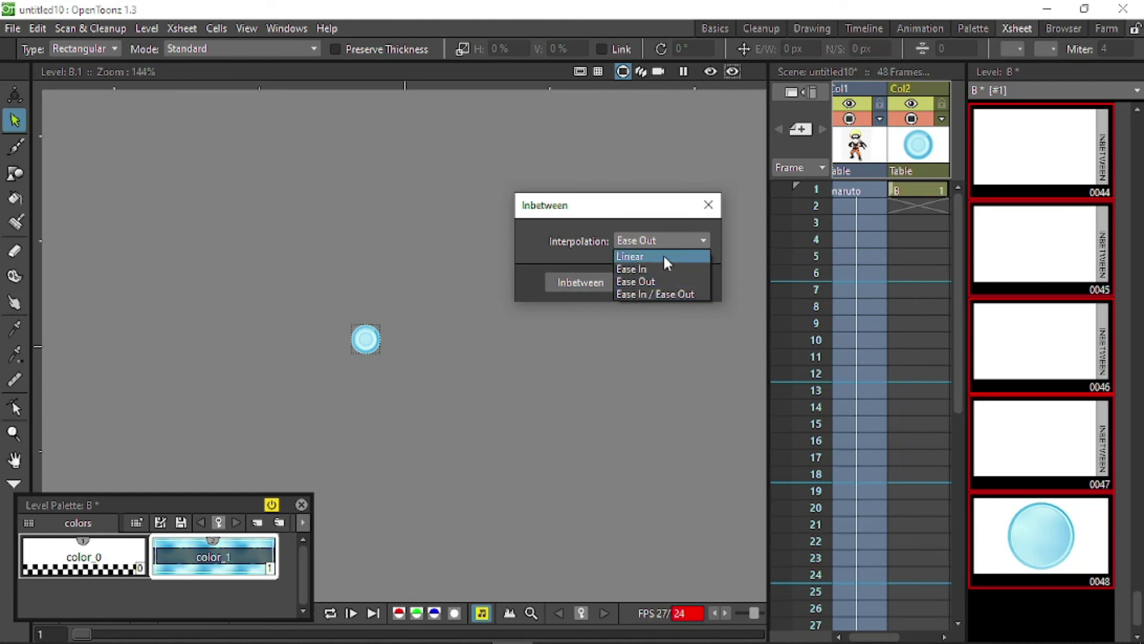
{"action": "left_click", "coordinate": [635, 281]}
{"action": "left_click", "coordinate": [564, 284]}
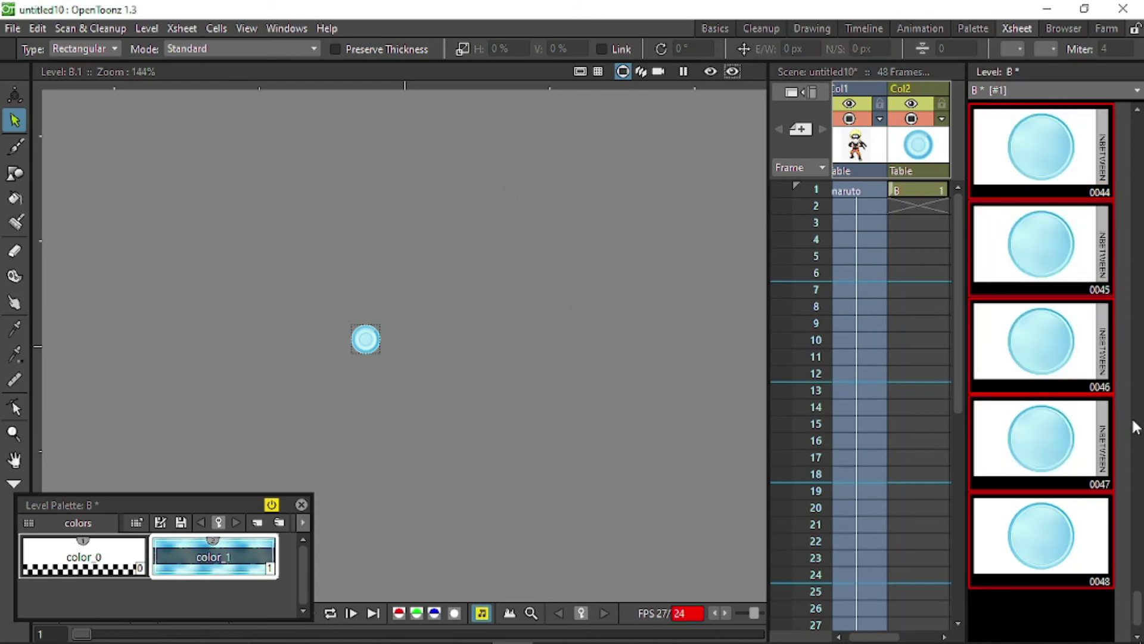
Step: Place all 48 drawings of level B in Col2 of the xsheet, starting at frame 2
{"action": "left_click_drag", "start_coordinate": [1137, 608], "coordinate": [1138, 128]}
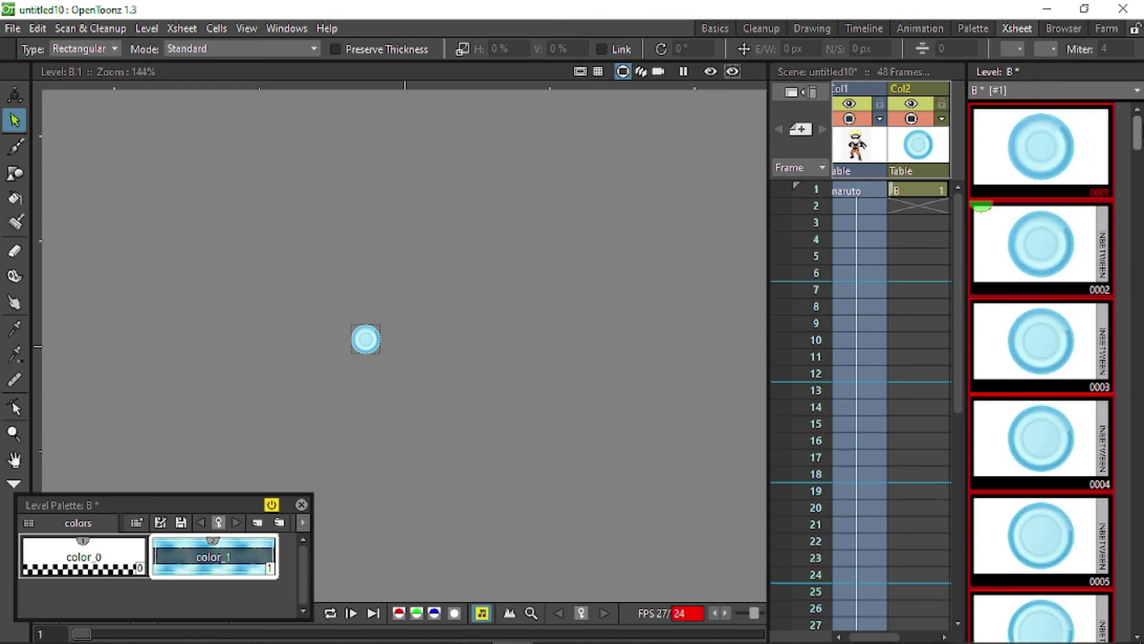
{"action": "left_click", "coordinate": [1094, 196]}
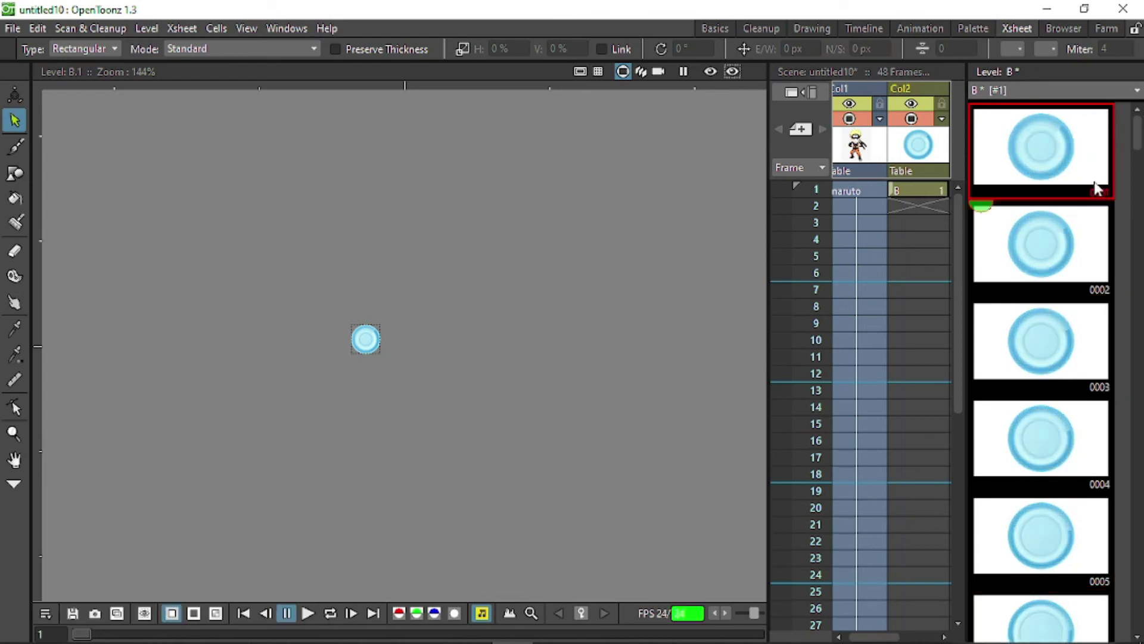
{"action": "key", "text": "ctrl+a"}
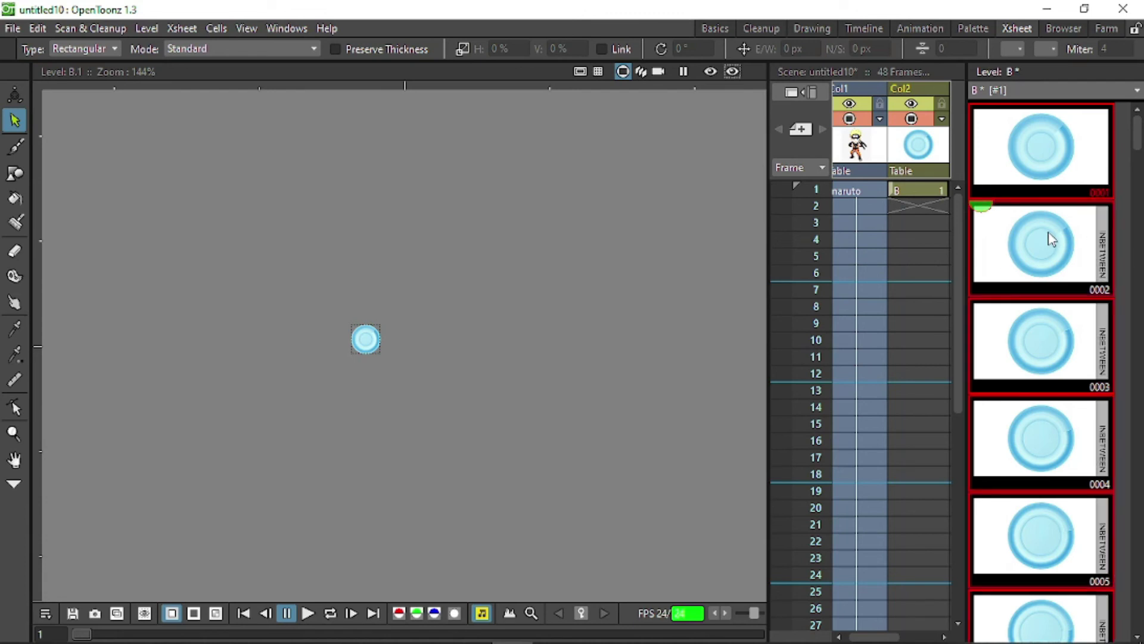
{"action": "left_click_drag", "start_coordinate": [1020, 150], "coordinate": [964, 439]}
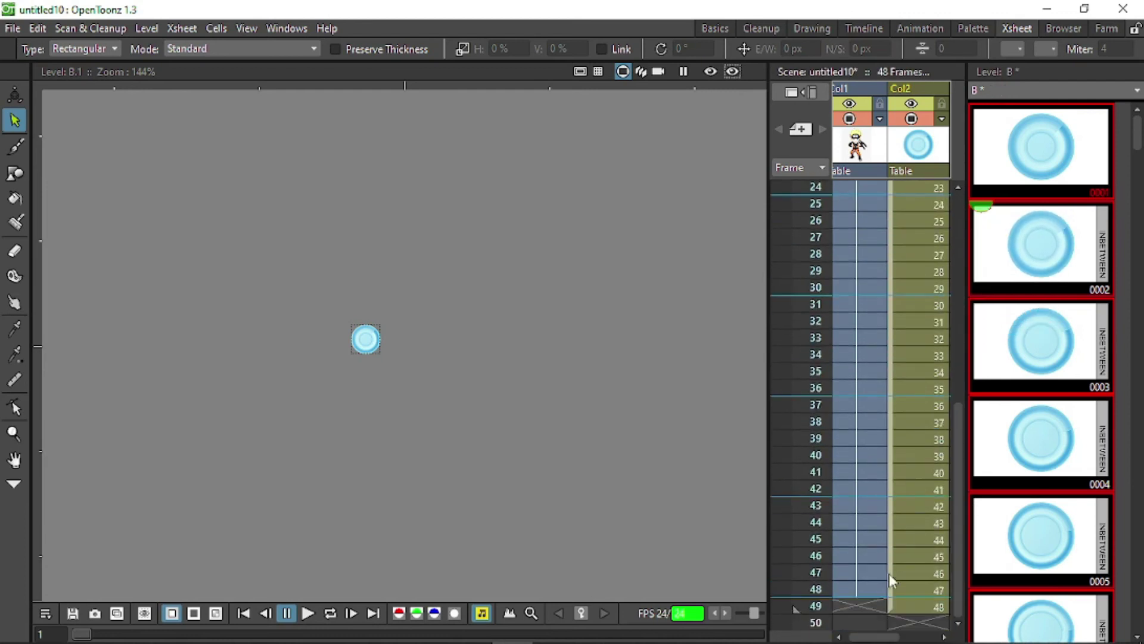
Step: Extend the naruto image's exposure in Col1 to frame 49
{"action": "left_click", "coordinate": [867, 594]}
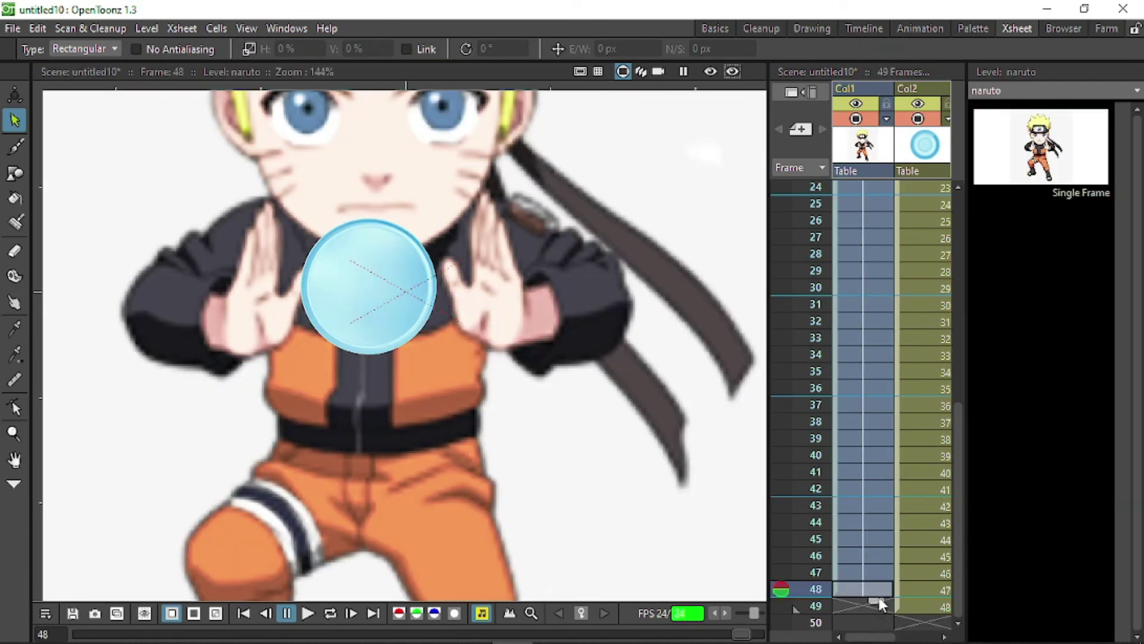
{"action": "left_click", "coordinate": [877, 542]}
{"action": "left_click", "coordinate": [873, 594]}
{"action": "left_click_drag", "start_coordinate": [877, 604], "coordinate": [878, 618]}
{"action": "scroll", "coordinate": [907, 425], "scroll_direction": "up", "scroll_amount": 5}
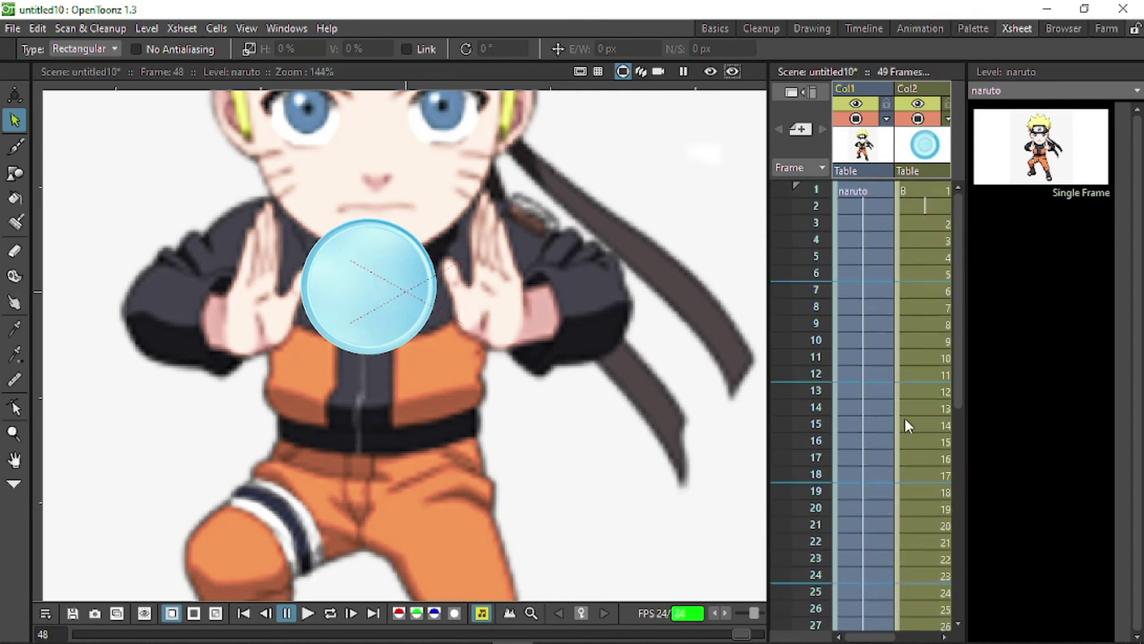
Step: Play back the growing circle animation with the whole character in view
{"action": "left_click", "coordinate": [307, 614]}
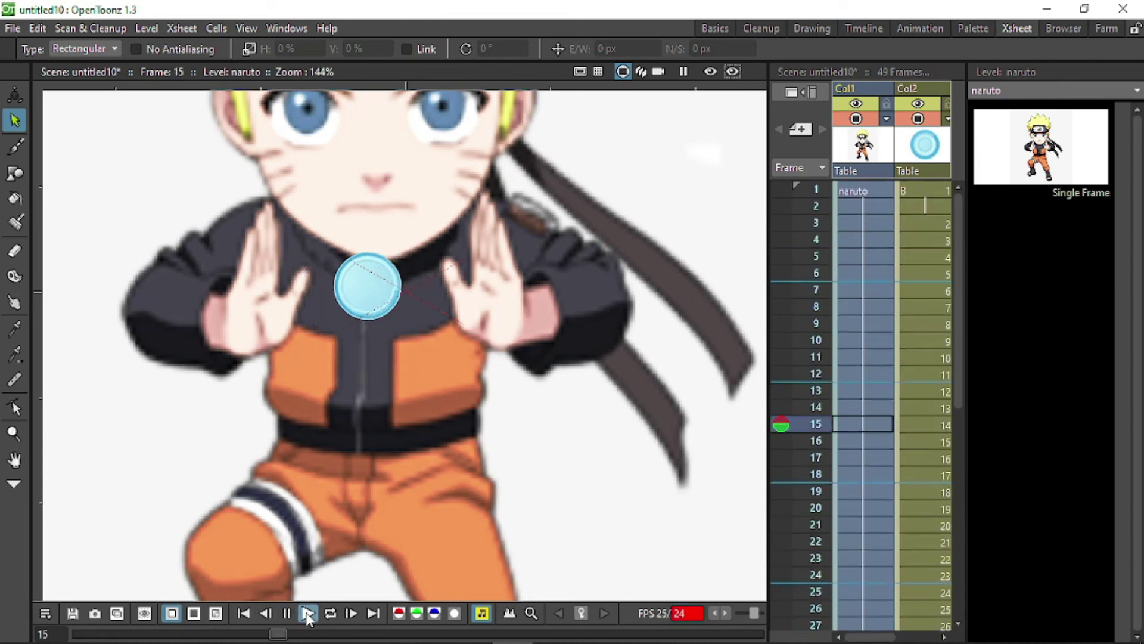
{"action": "scroll", "coordinate": [519, 427], "scroll_direction": "down", "scroll_amount": 4}
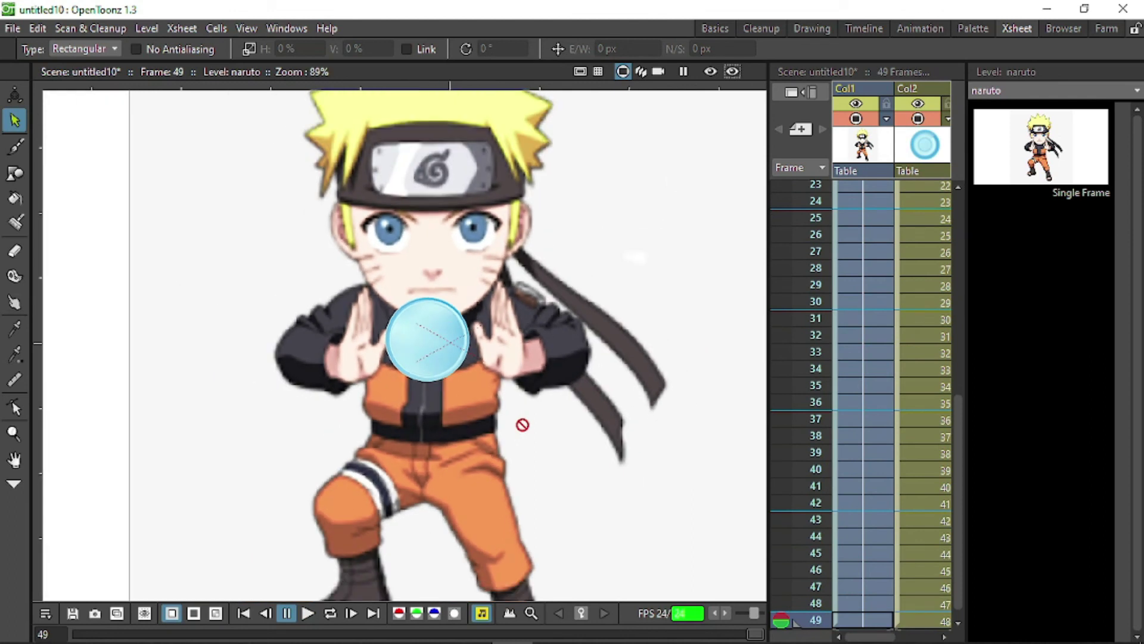
{"action": "scroll", "coordinate": [519, 412], "scroll_direction": "down", "scroll_amount": 2}
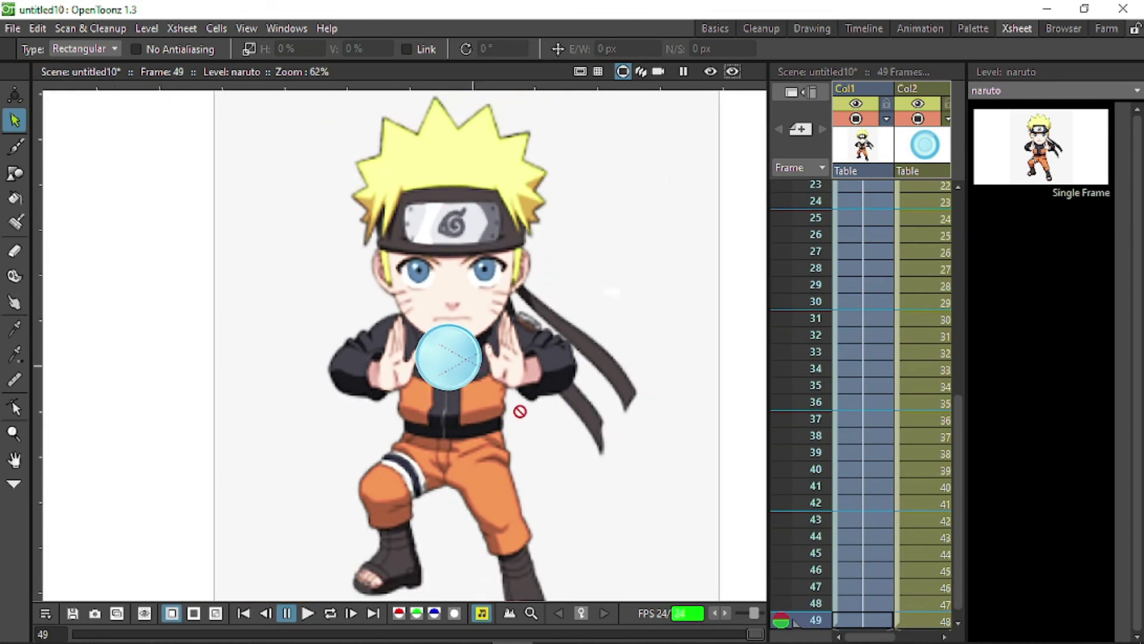
{"action": "left_click", "coordinate": [311, 614]}
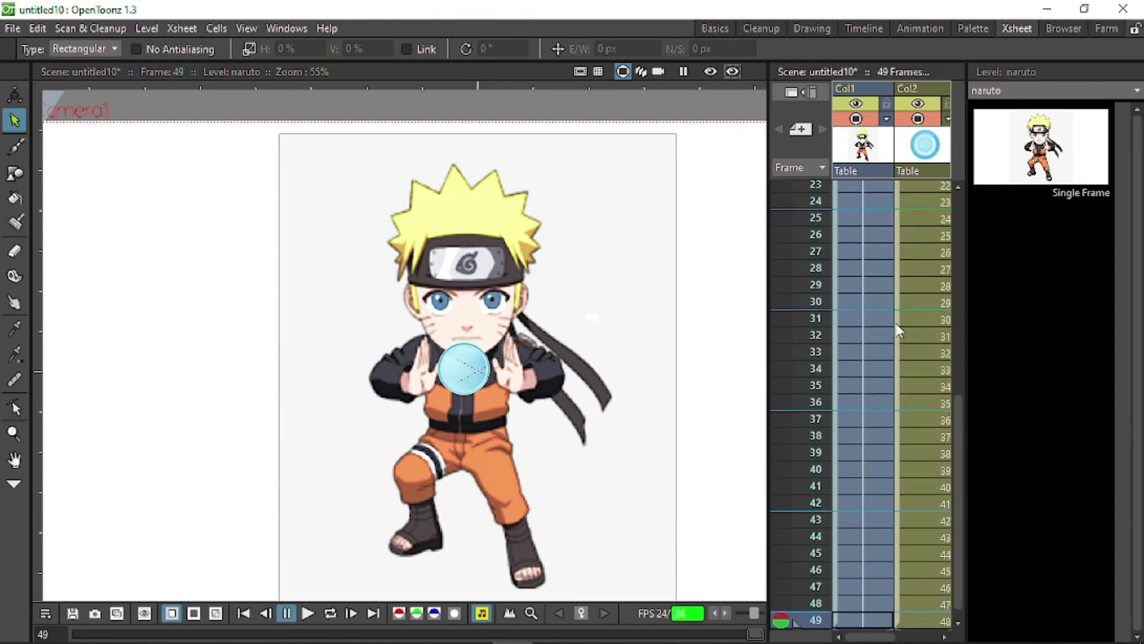
Step: Step through the circle's frames in Col2 to examine how its size changes from the early drawings to the last
{"action": "left_click", "coordinate": [919, 330]}
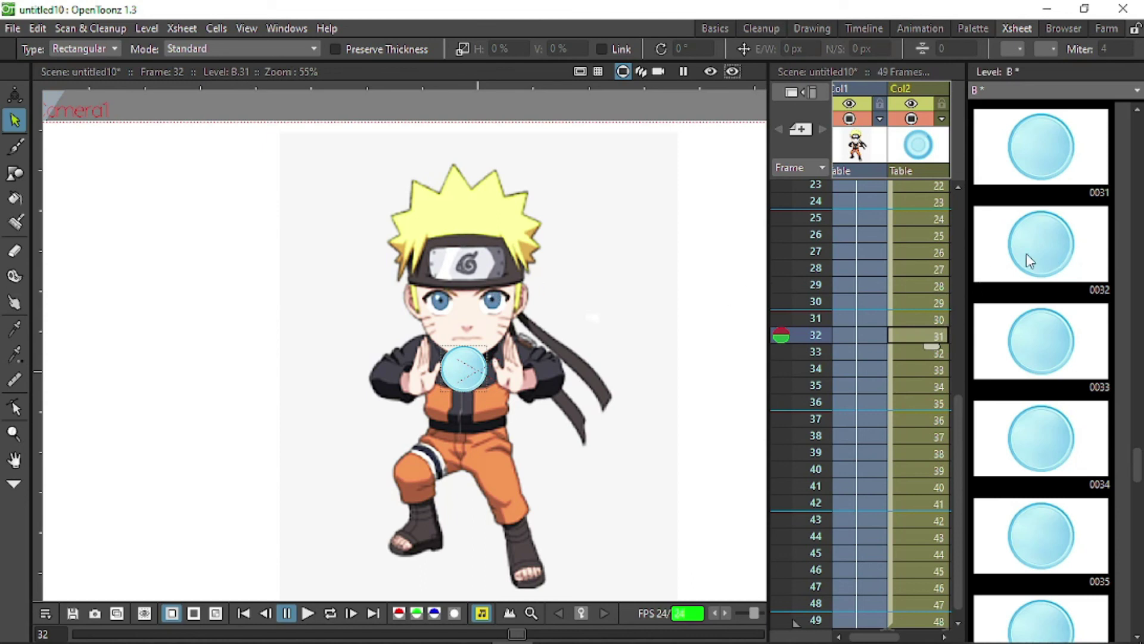
{"action": "scroll", "coordinate": [956, 242], "scroll_direction": "up", "scroll_amount": 7}
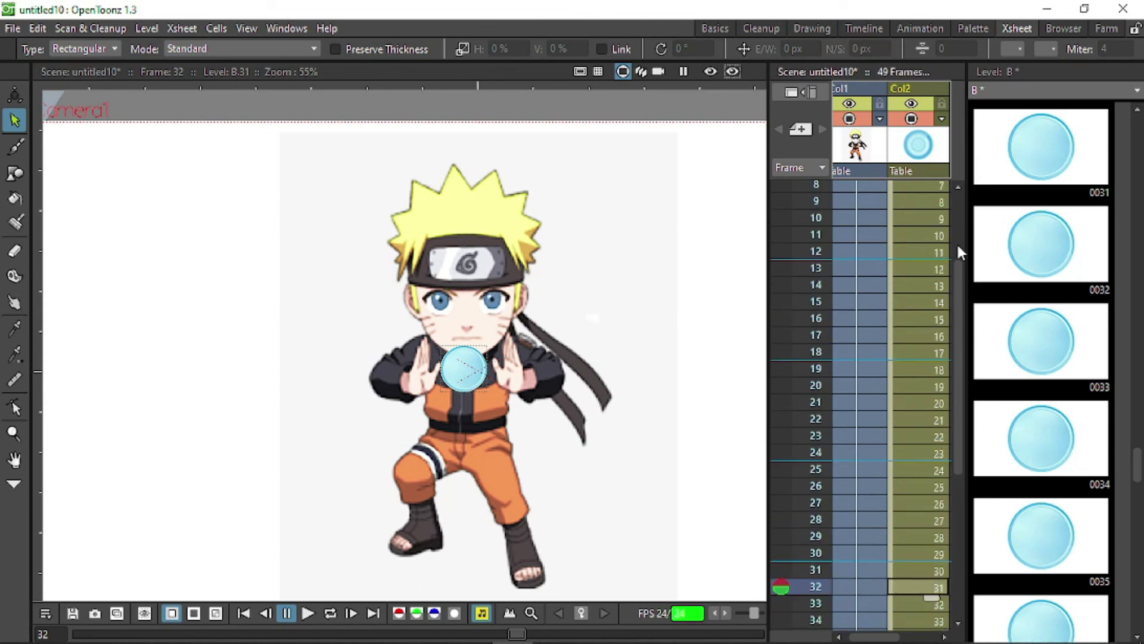
{"action": "left_click", "coordinate": [940, 267]}
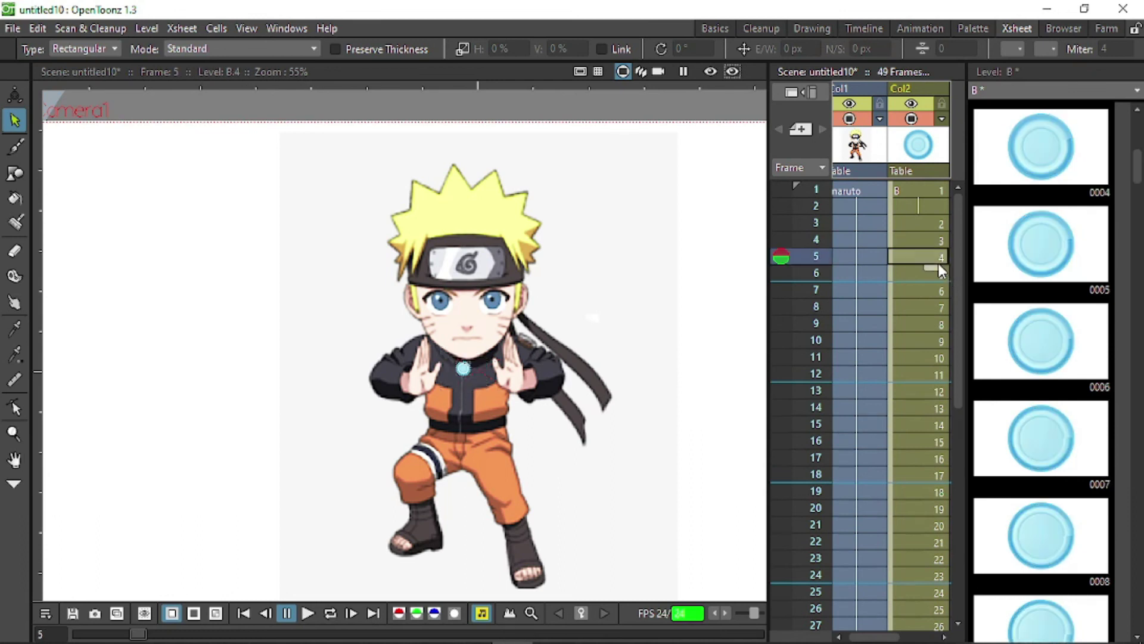
{"action": "left_click", "coordinate": [935, 222]}
{"action": "left_click", "coordinate": [934, 240]}
{"action": "left_click", "coordinate": [931, 259]}
{"action": "left_click", "coordinate": [928, 278]}
{"action": "left_click", "coordinate": [923, 295]}
{"action": "left_click", "coordinate": [918, 306]}
{"action": "left_click", "coordinate": [915, 323]}
{"action": "left_click", "coordinate": [914, 340]}
{"action": "left_click", "coordinate": [914, 357]}
{"action": "left_click", "coordinate": [912, 373]}
{"action": "left_click", "coordinate": [910, 390]}
{"action": "left_click", "coordinate": [909, 406]}
{"action": "left_click", "coordinate": [907, 423]}
{"action": "scroll", "coordinate": [906, 467], "scroll_direction": "down", "scroll_amount": 5}
{"action": "left_click", "coordinate": [918, 460]}
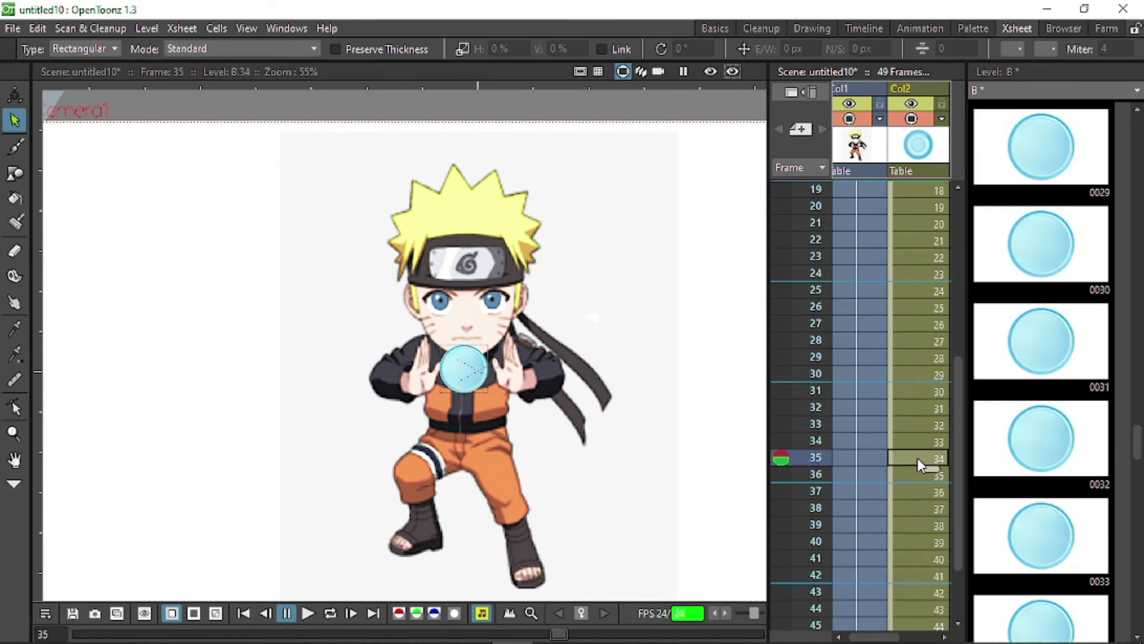
{"action": "scroll", "coordinate": [922, 490], "scroll_direction": "down", "scroll_amount": 6}
{"action": "left_click", "coordinate": [917, 287]}
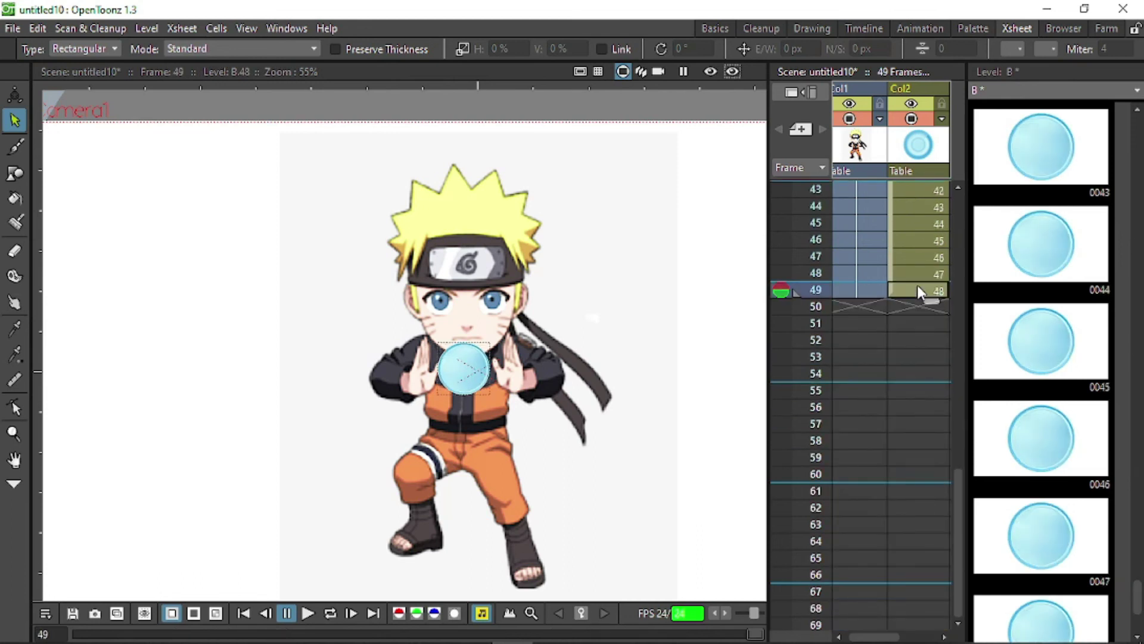
{"action": "left_click", "coordinate": [936, 238]}
{"action": "left_click", "coordinate": [935, 227]}
{"action": "left_click", "coordinate": [928, 288]}
Step: Return to frame 1 of Col2 and play the animation from the start
{"action": "left_click_drag", "start_coordinate": [956, 516], "coordinate": [960, 191]}
{"action": "left_click", "coordinate": [937, 191]}
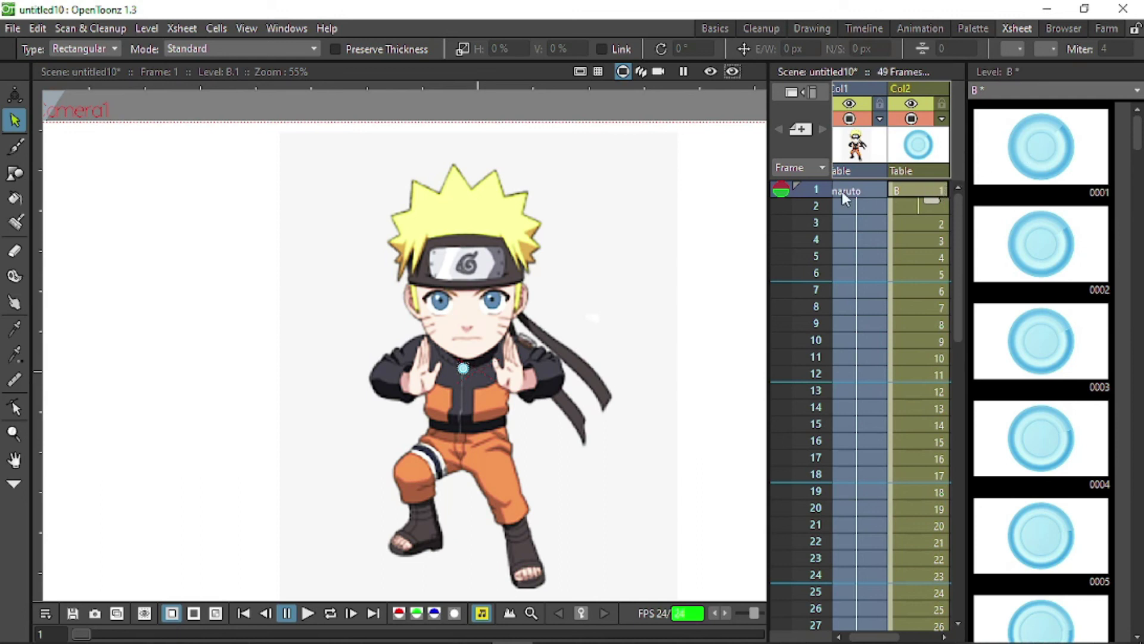
{"action": "left_click", "coordinate": [305, 613]}
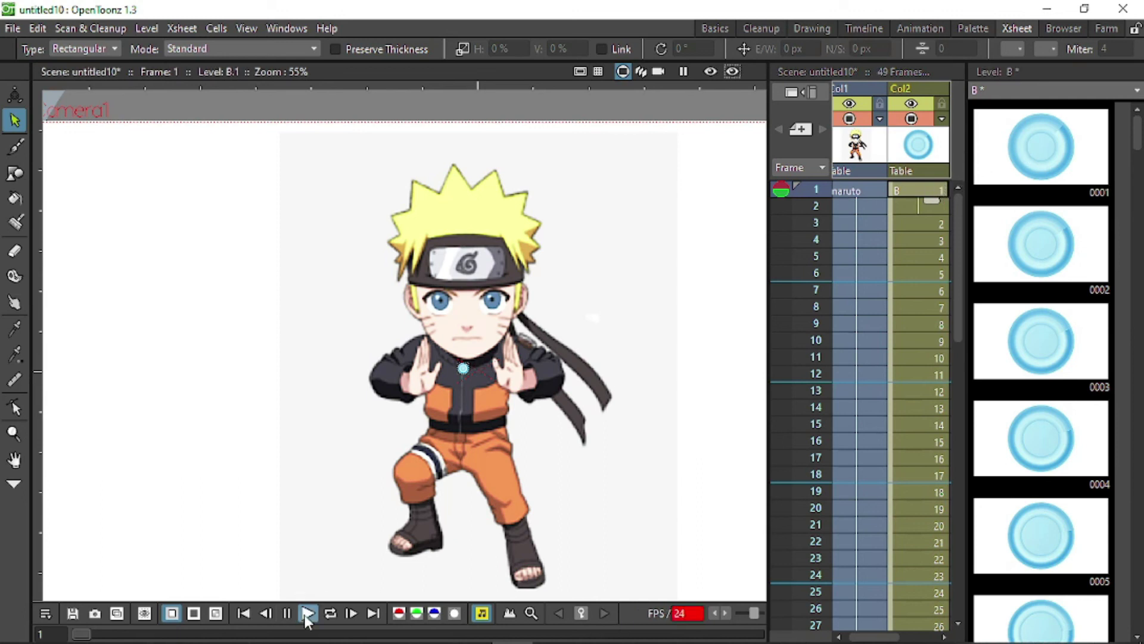